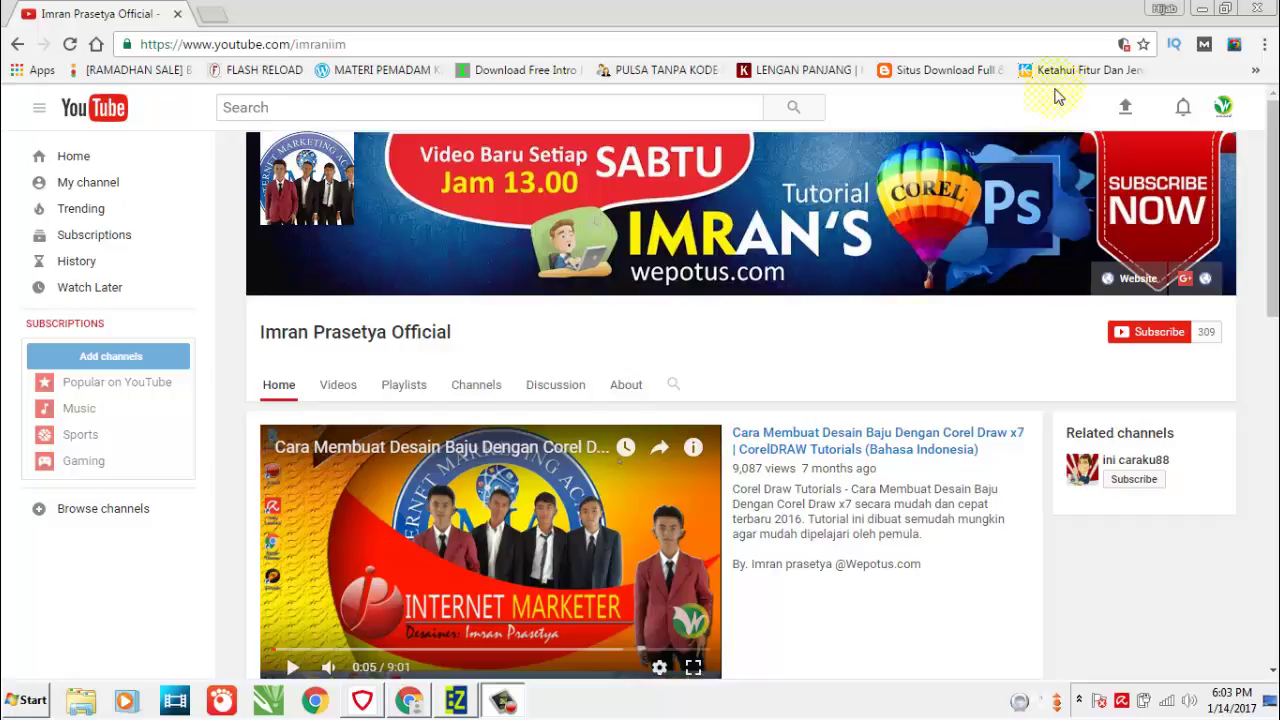
# Step: Minimize the browser, switch to EzKeyword and move its window toward the middle of the desktop
pyautogui.click(1203, 9)
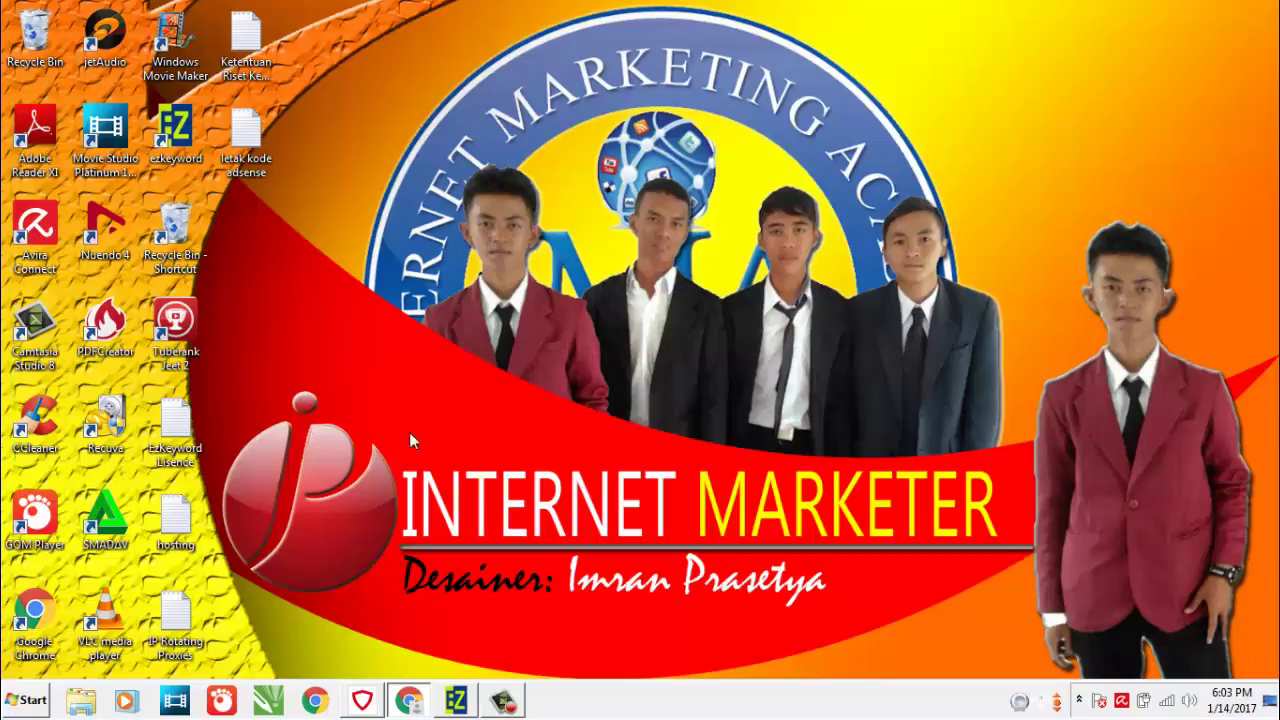
pyautogui.click(455, 700)
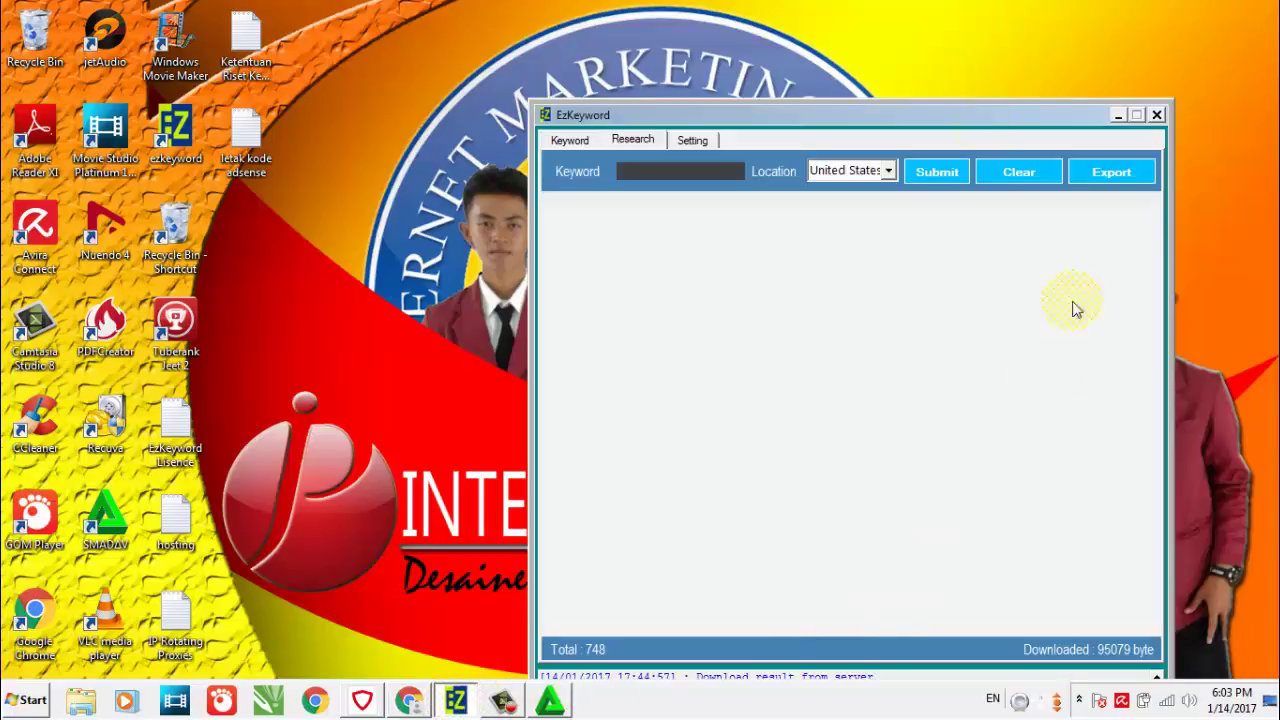
pyautogui.moveTo(823, 120); pyautogui.dragTo(605, 51)
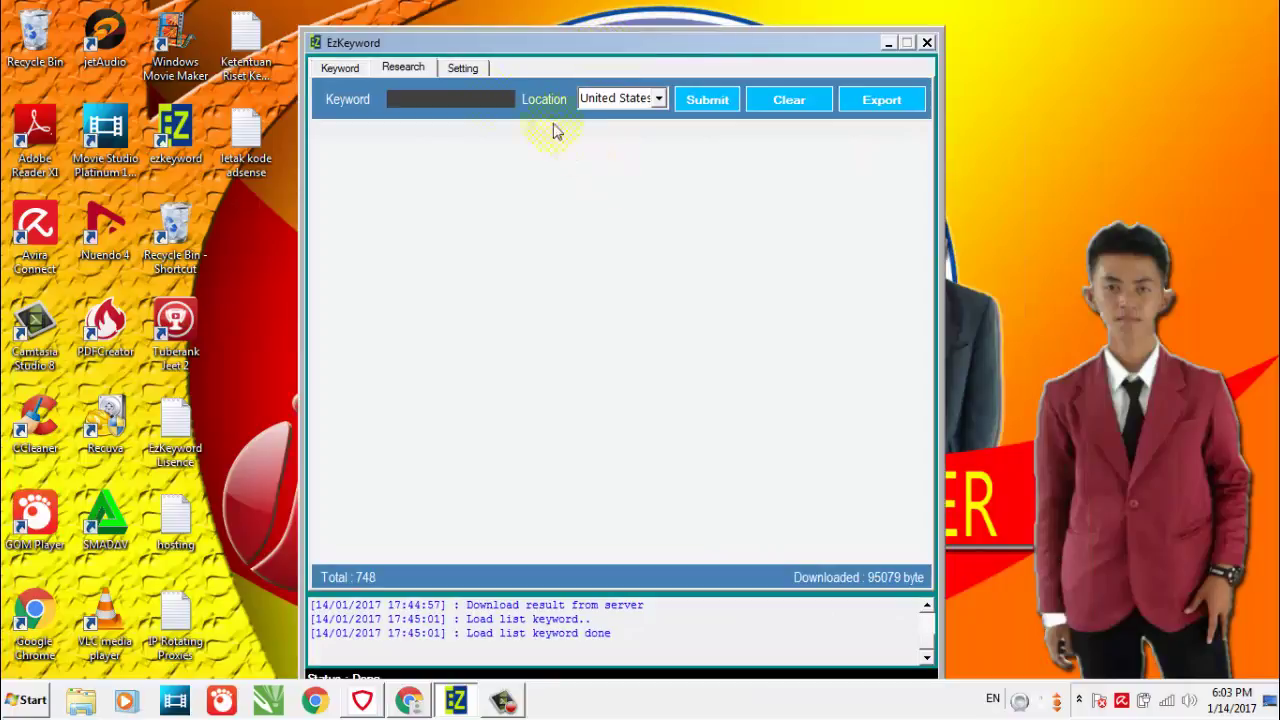
# Step: Clear the Proxy address in EzKeyword's settings
pyautogui.click(340, 72)
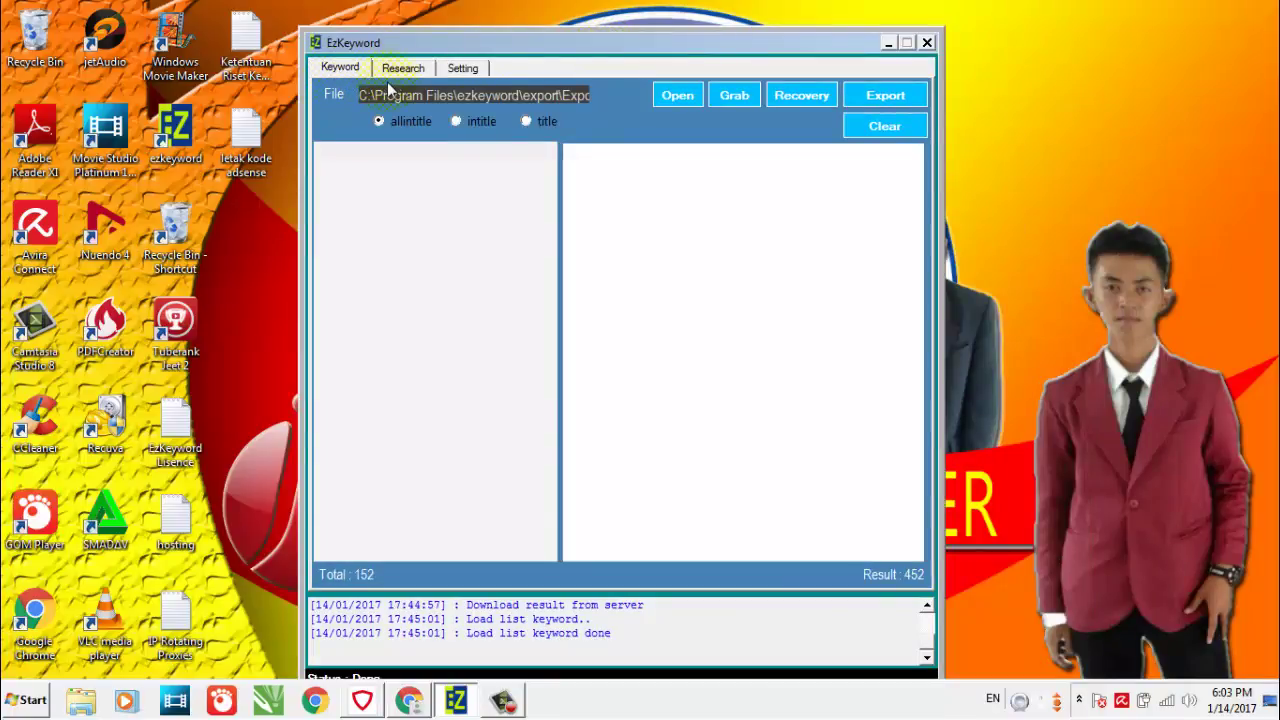
pyautogui.click(403, 72)
pyautogui.click(467, 70)
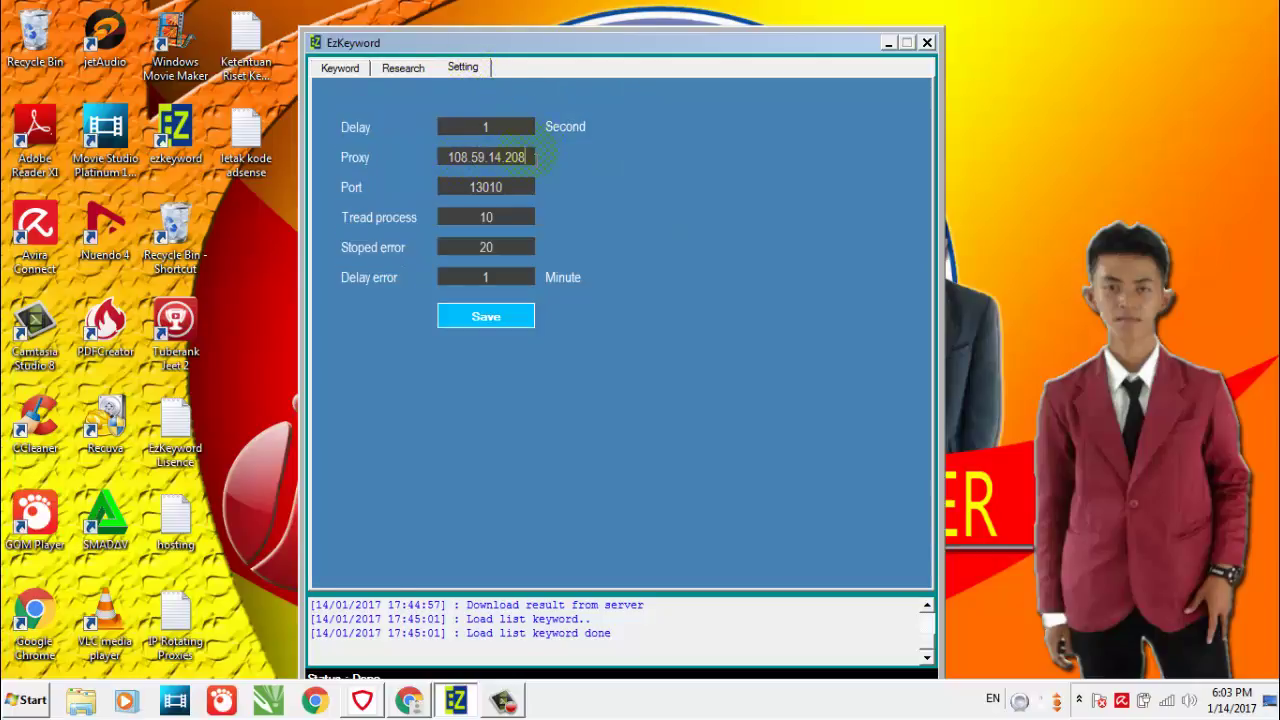
pyautogui.moveTo(528, 157); pyautogui.dragTo(444, 157)
pyautogui.press('BackSpace')
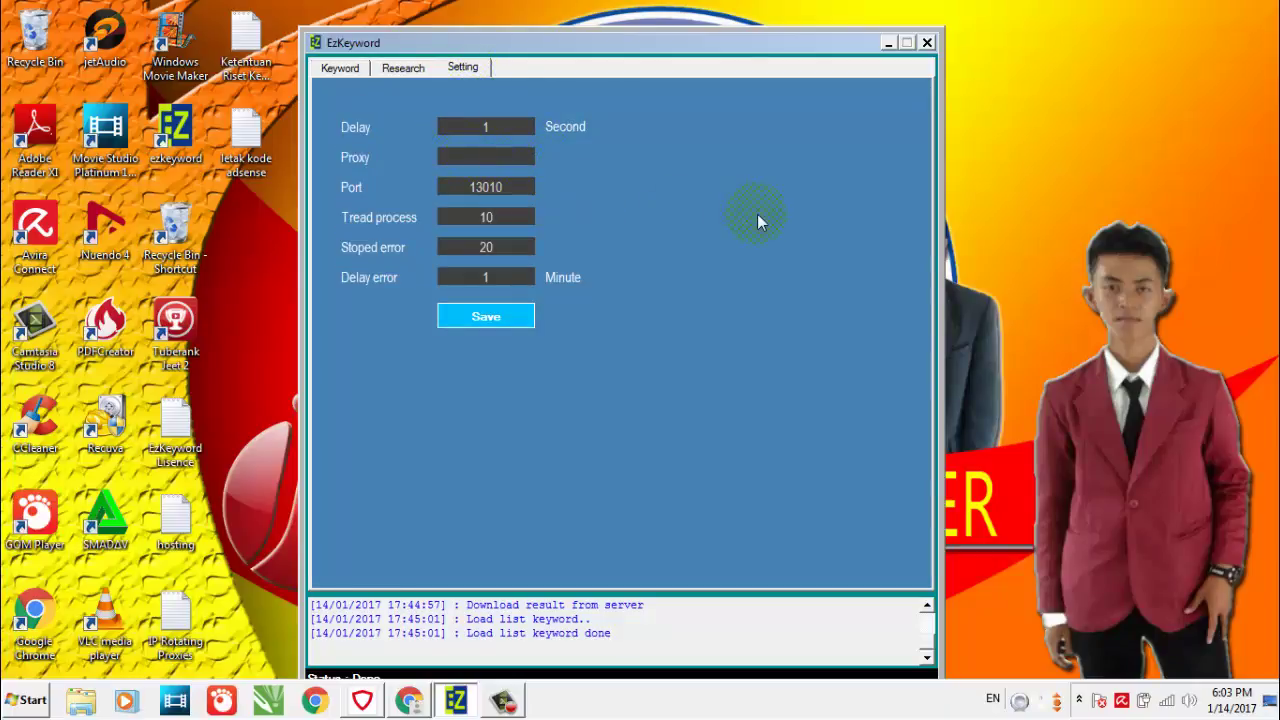
# Step: Look over EzKeyword's Keyword and Research pages, shifting the window up to reveal its status line
pyautogui.click(893, 46)
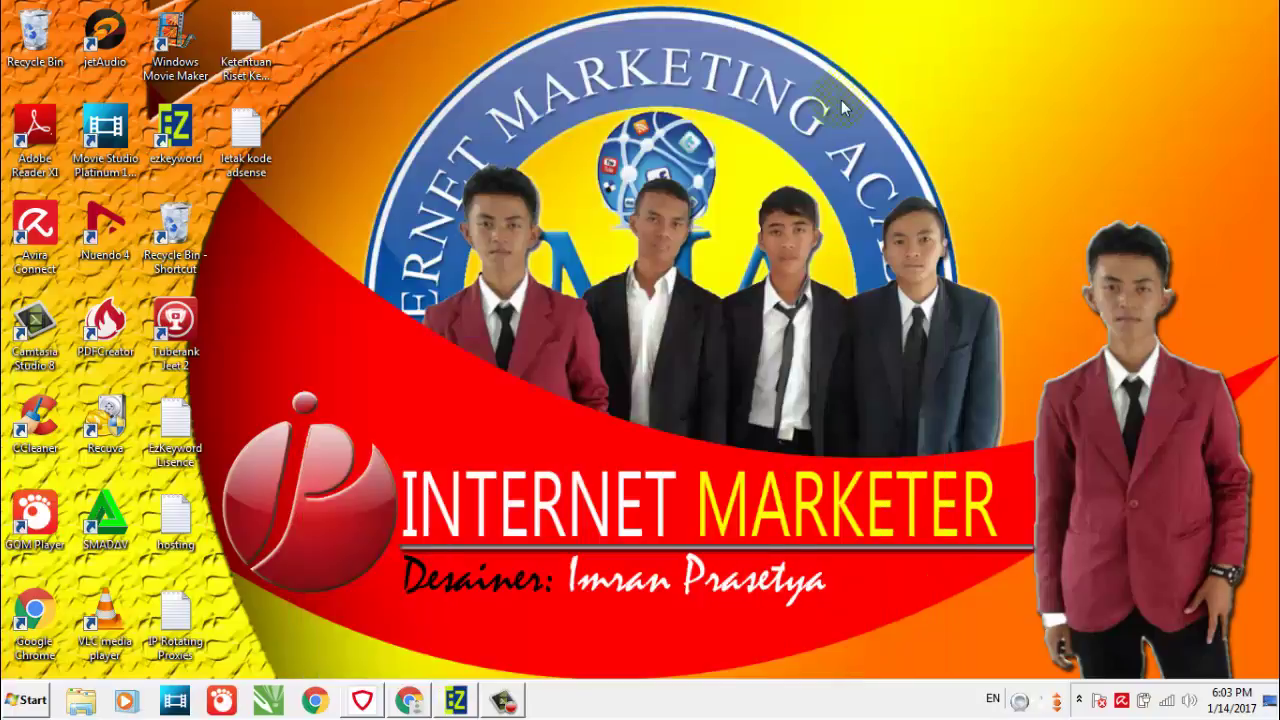
pyautogui.click(455, 700)
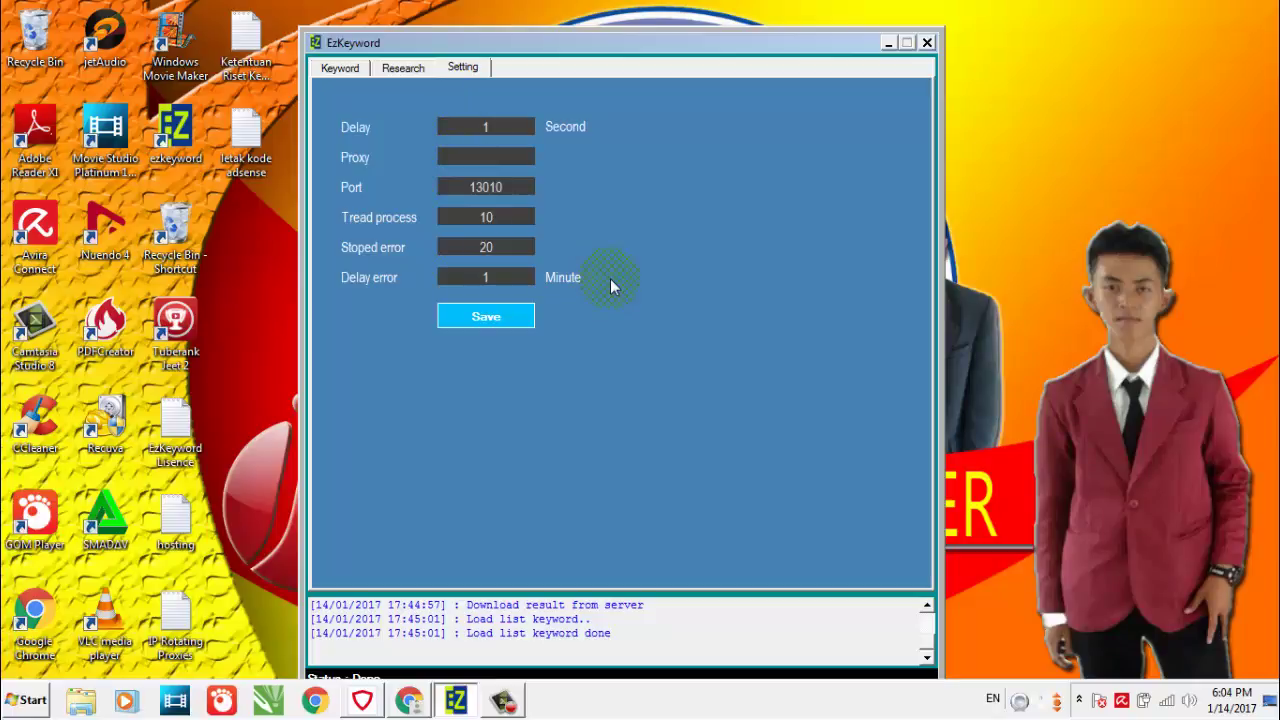
pyautogui.click(352, 76)
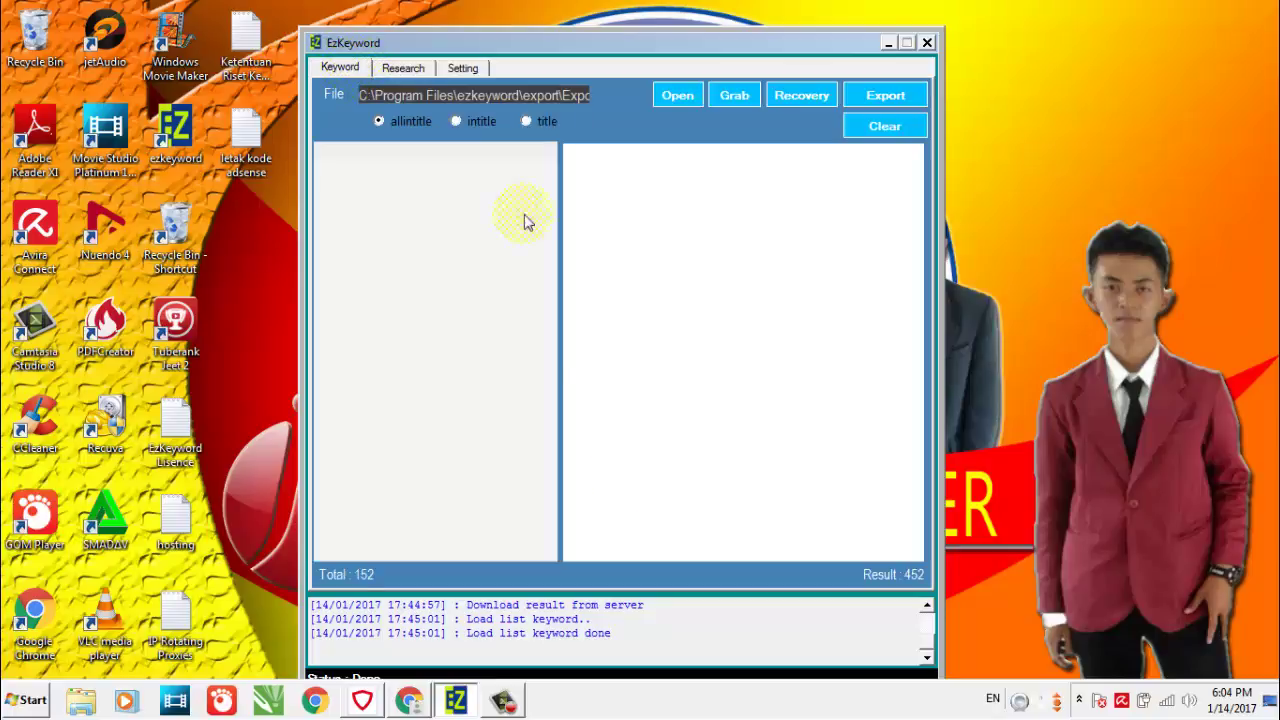
pyautogui.click(414, 70)
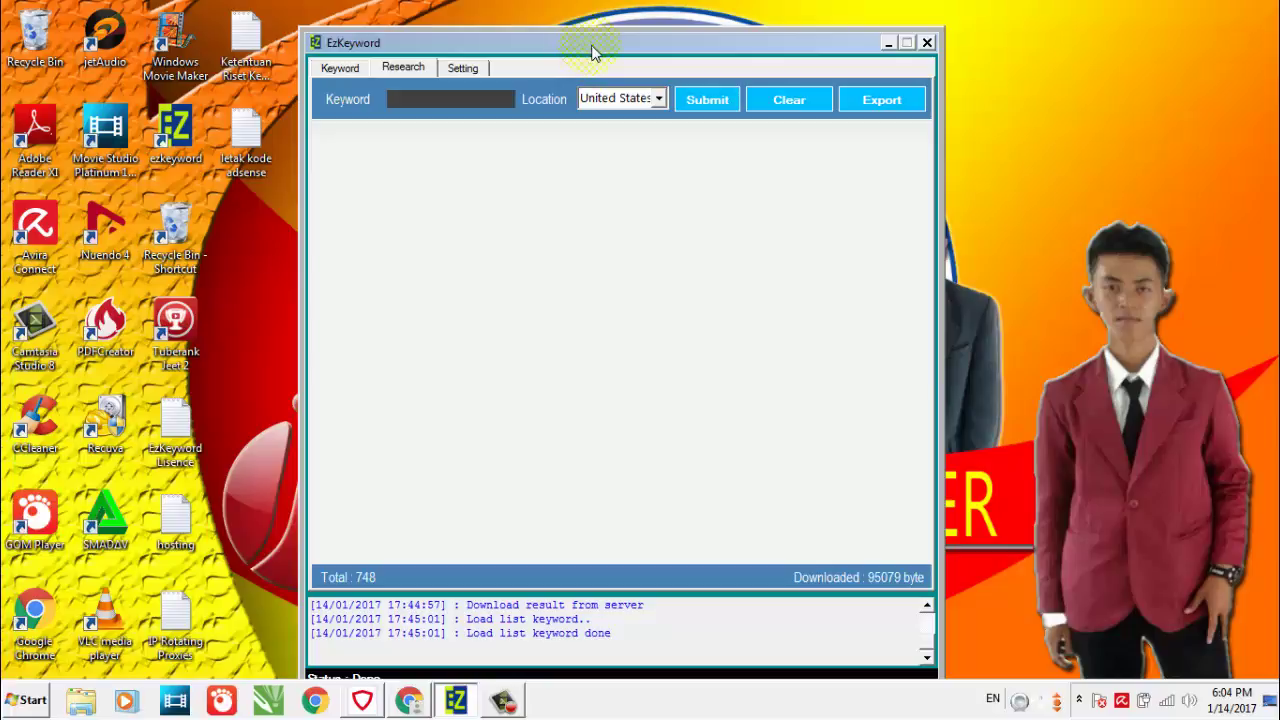
pyautogui.moveTo(593, 50); pyautogui.dragTo(577, 40)
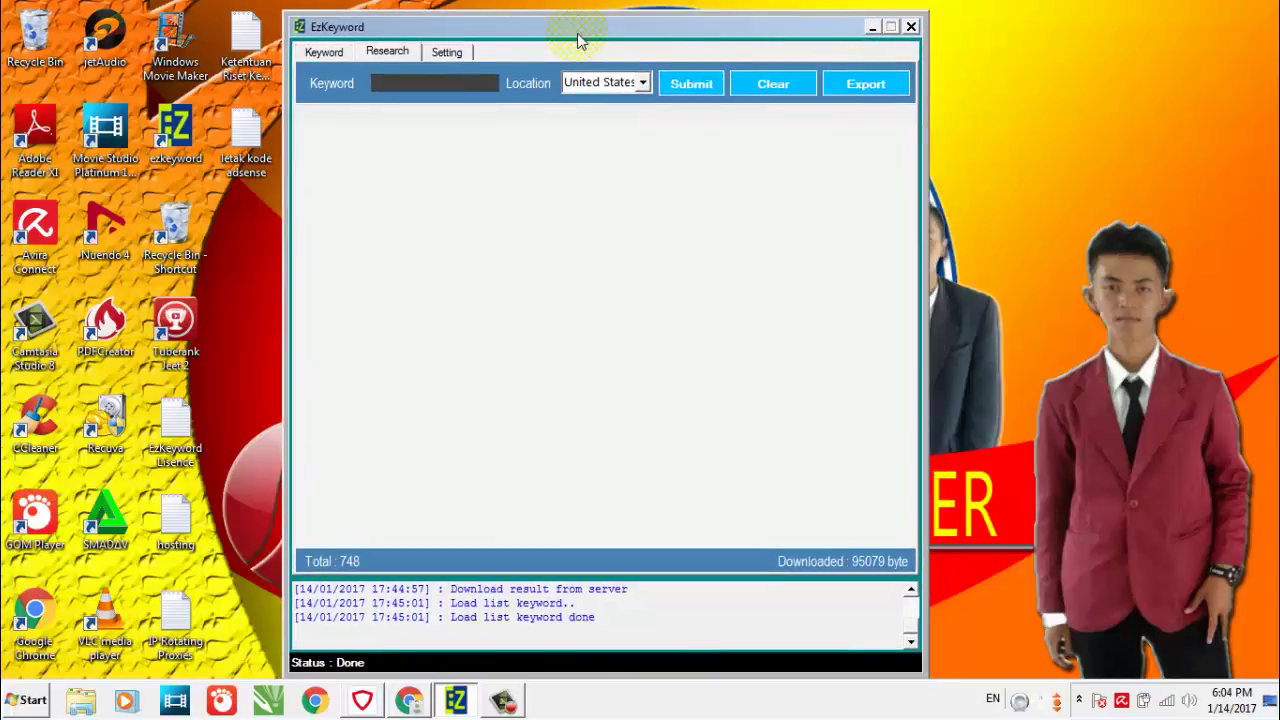
pyautogui.click(413, 47)
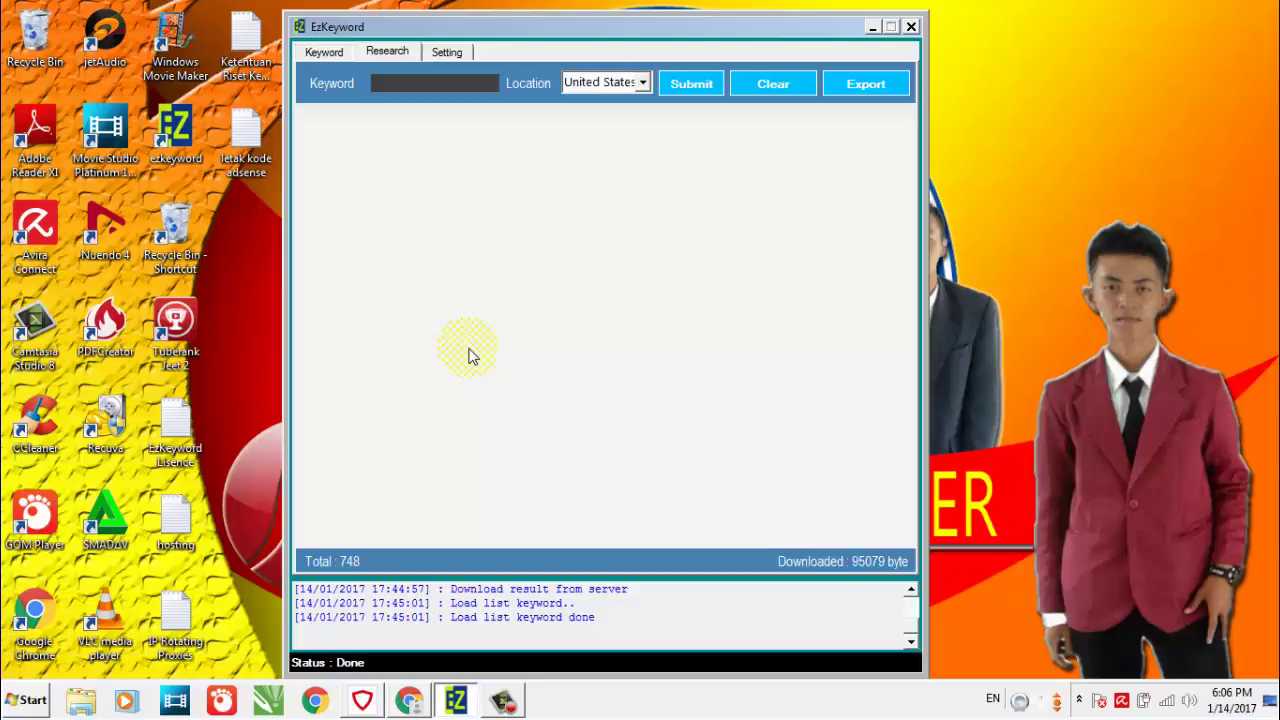
pyautogui.click(335, 59)
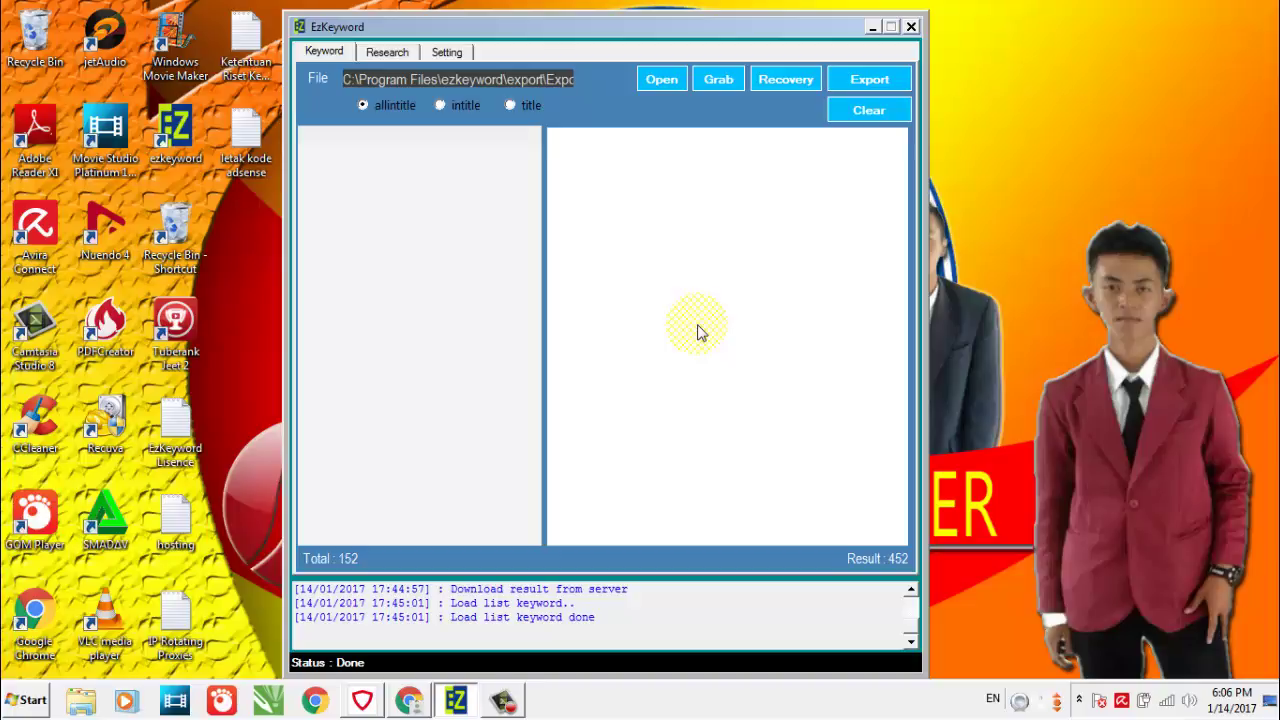
pyautogui.click(383, 52)
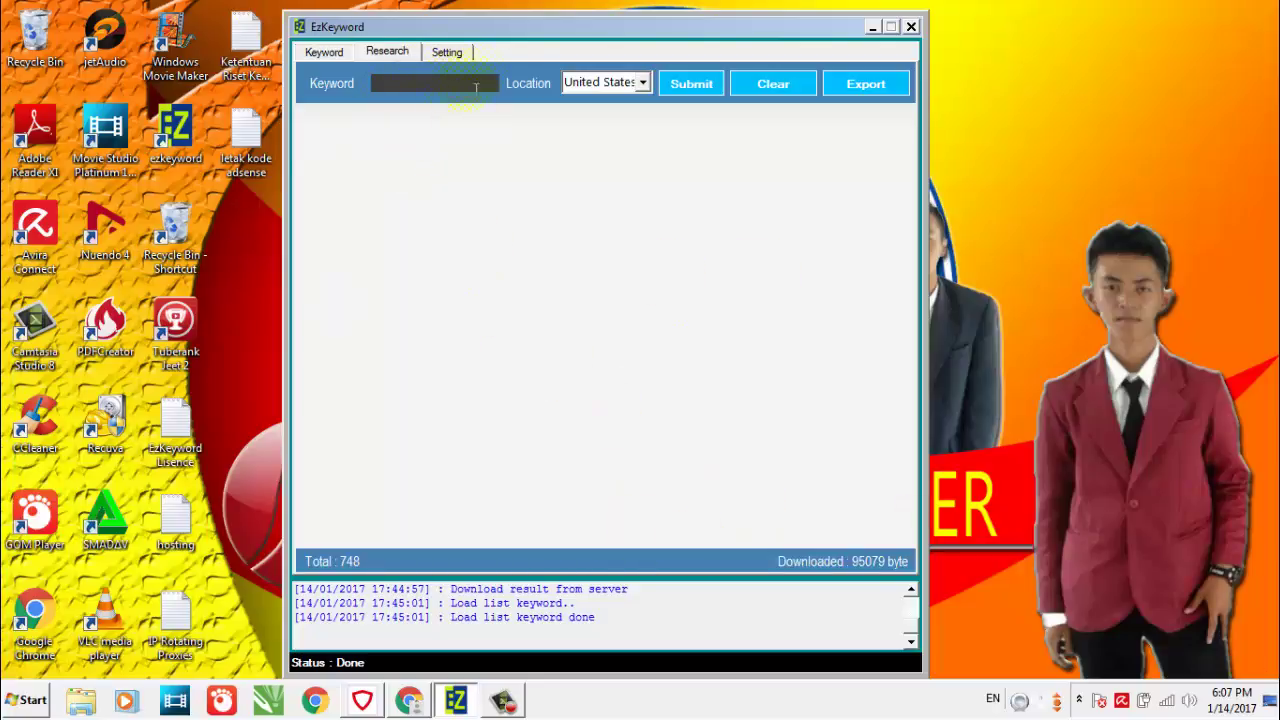
pyautogui.click(324, 52)
# Step: Enter "haityles boy" as the research keyword
pyautogui.click(387, 51)
pyautogui.click(406, 96)
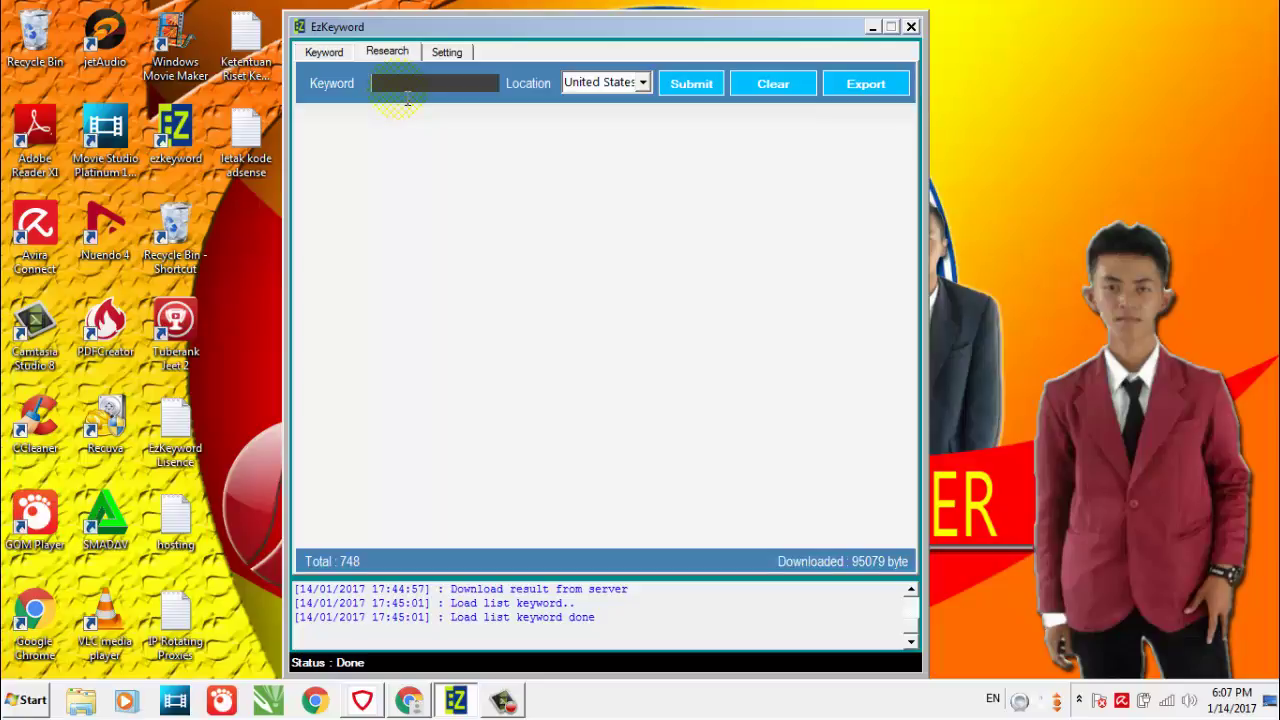
pyautogui.write('ha')
pyautogui.write('ityles ')
pyautogui.write('blog')
pyautogui.press('BackSpace')
pyautogui.press('BackSpace')
pyautogui.press('BackSpace')
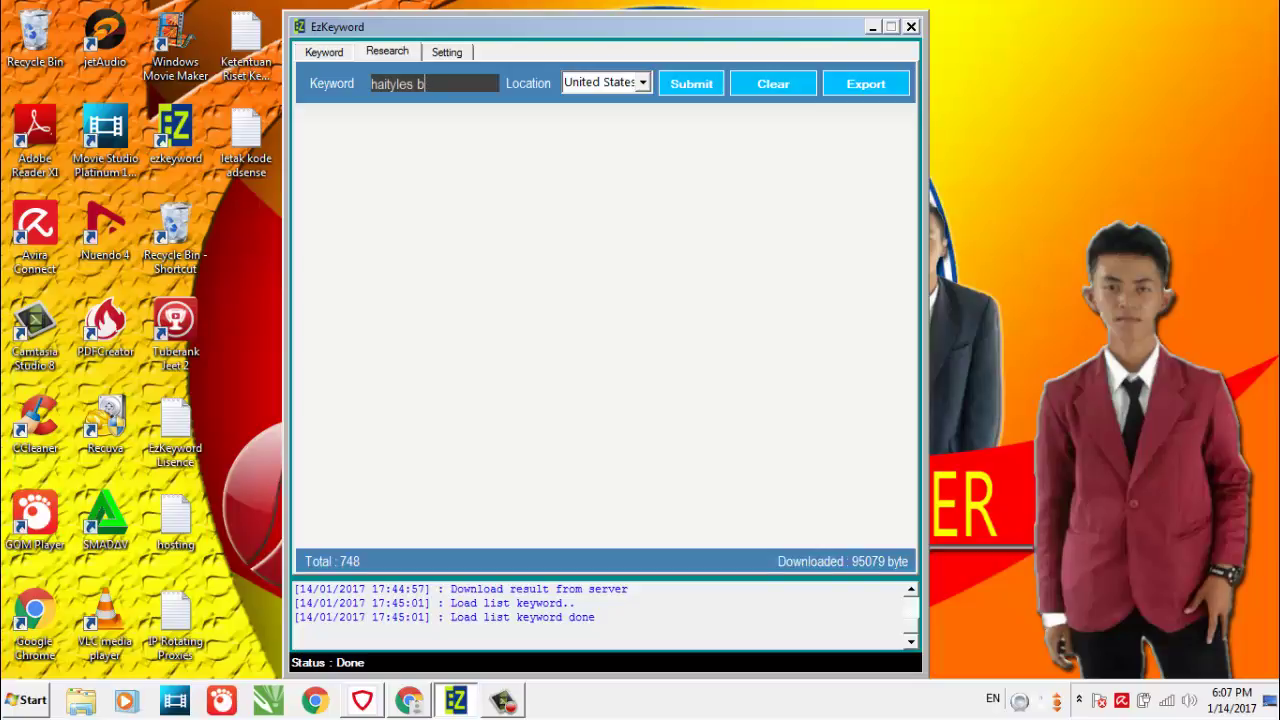
pyautogui.write('oy')
# Step: Examine the countries available as Location for the keyword research without changing the selection
pyautogui.click(642, 84)
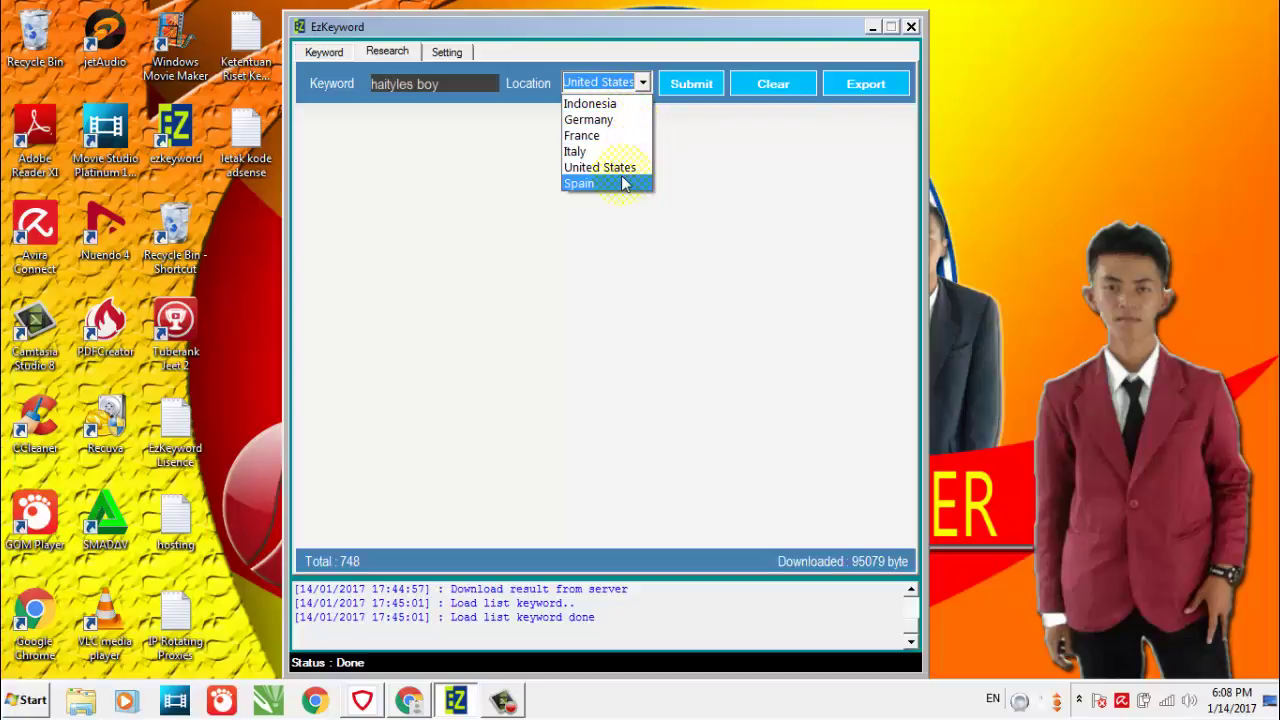
pyautogui.click(609, 240)
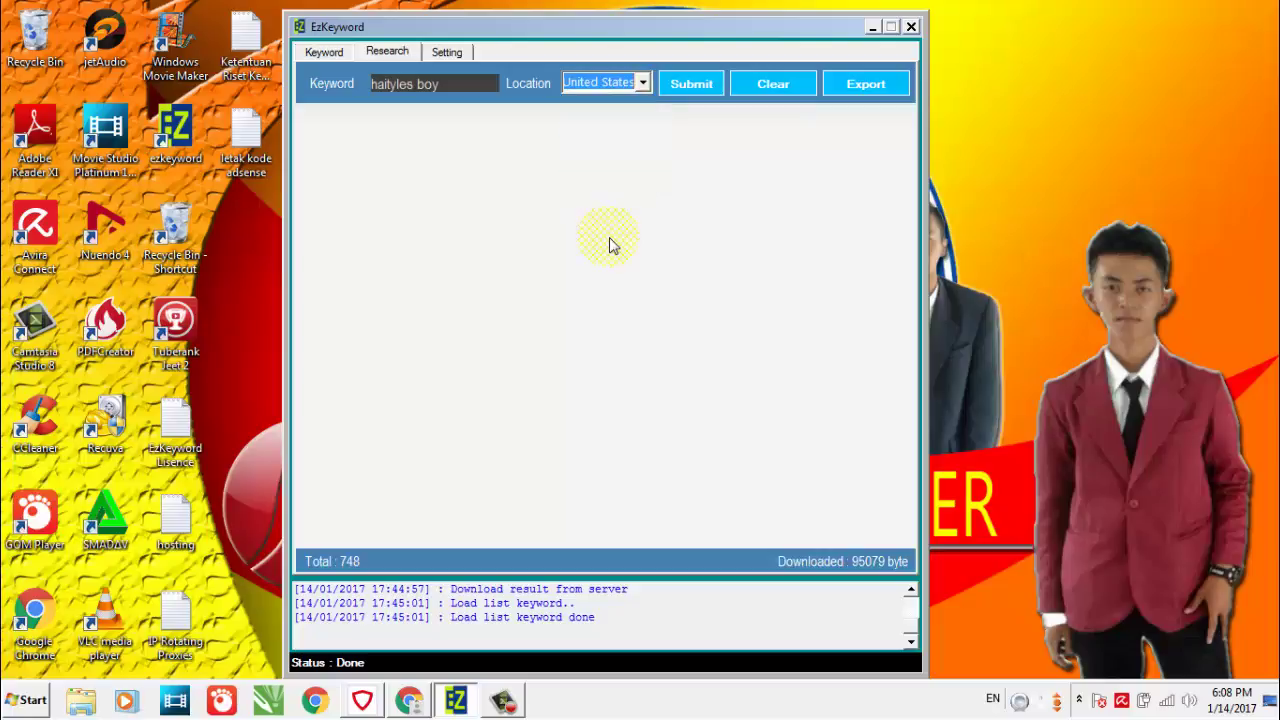
pyautogui.click(641, 93)
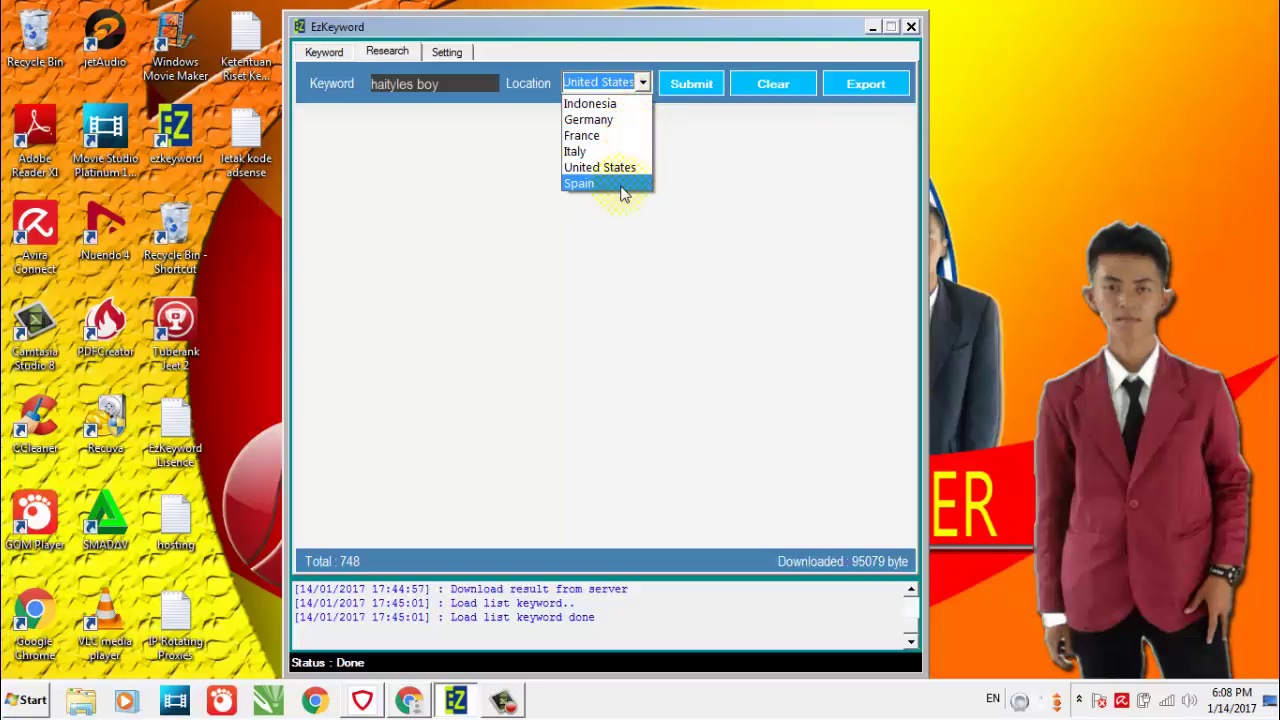
pyautogui.click(608, 237)
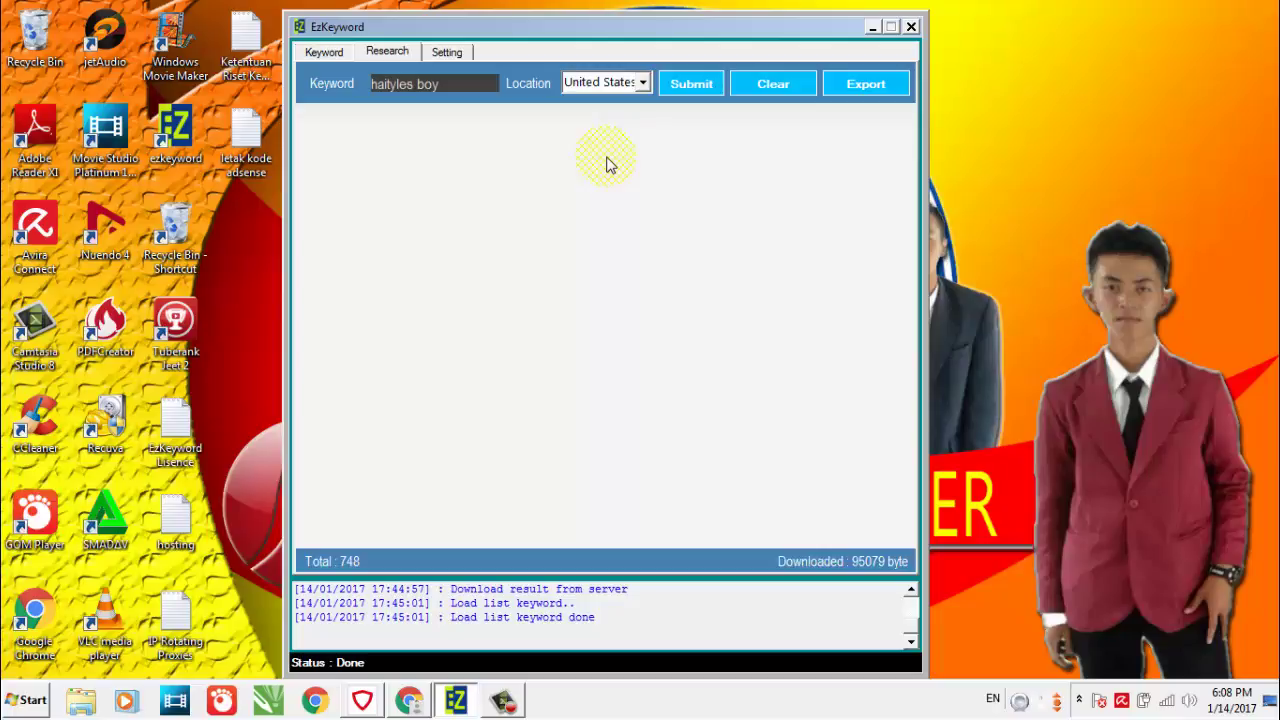
pyautogui.click(643, 84)
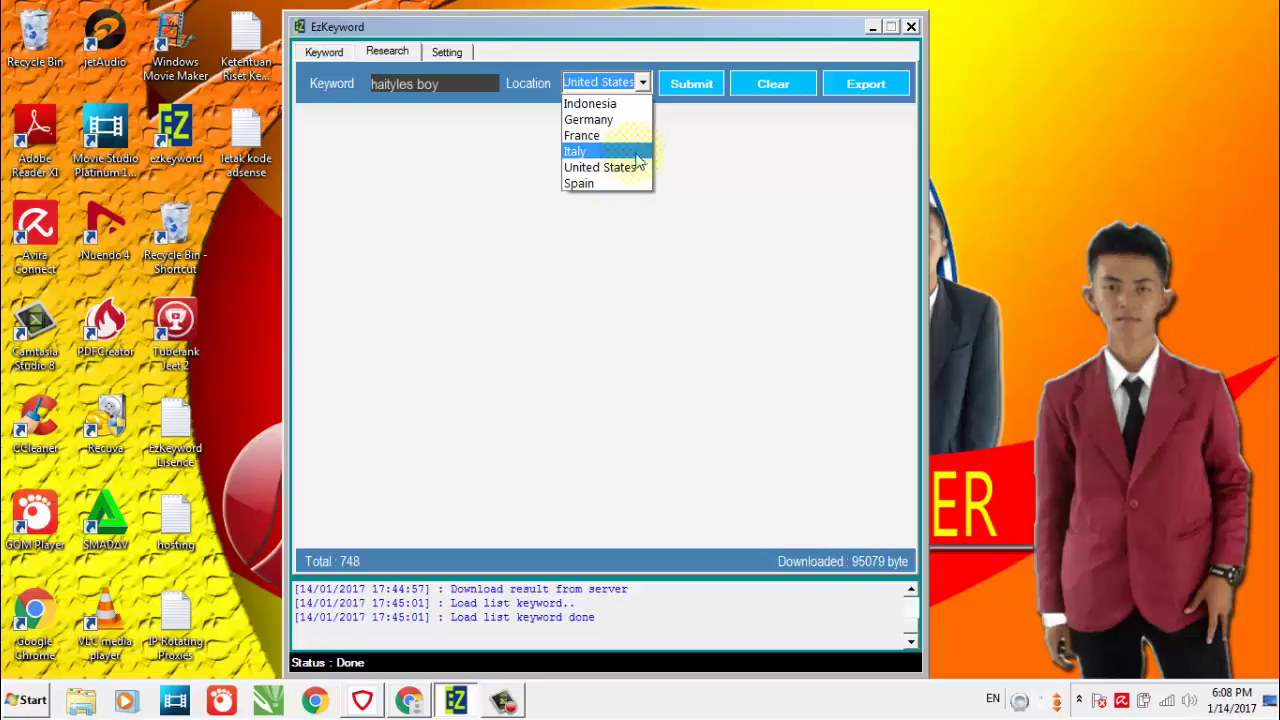
pyautogui.click(463, 244)
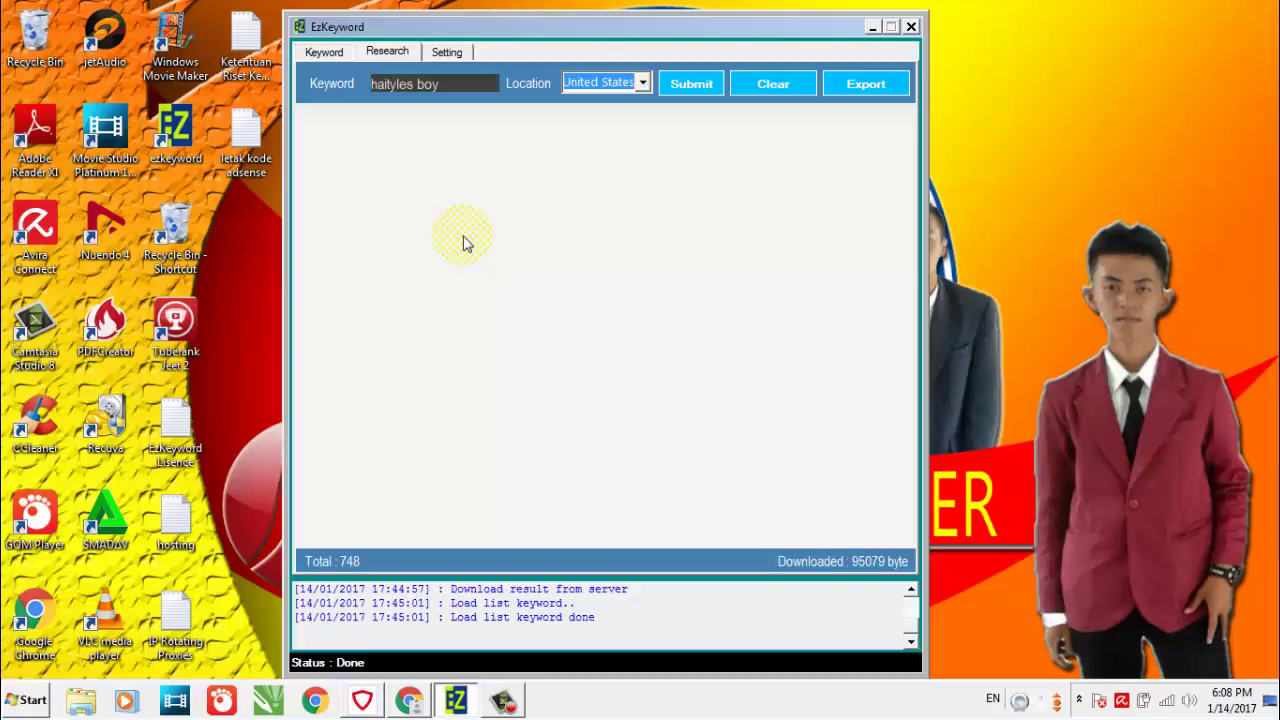
pyautogui.click(326, 56)
pyautogui.click(385, 52)
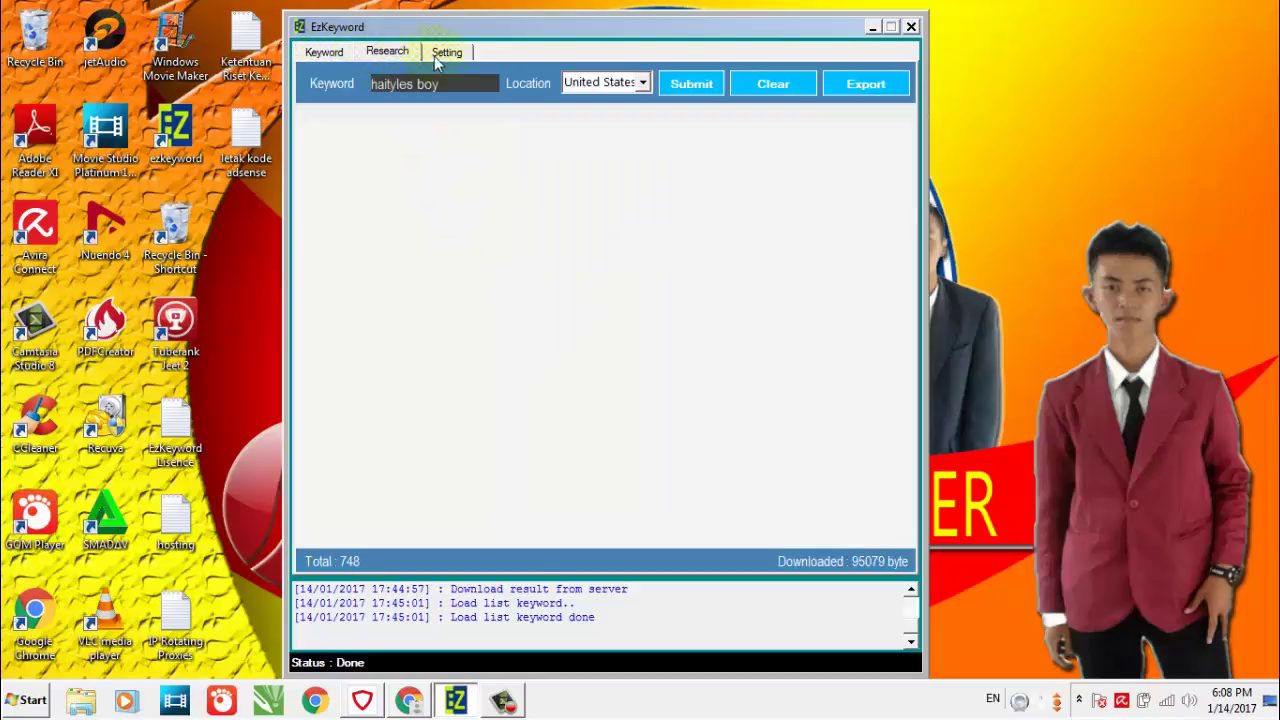
pyautogui.click(643, 84)
pyautogui.click(643, 84)
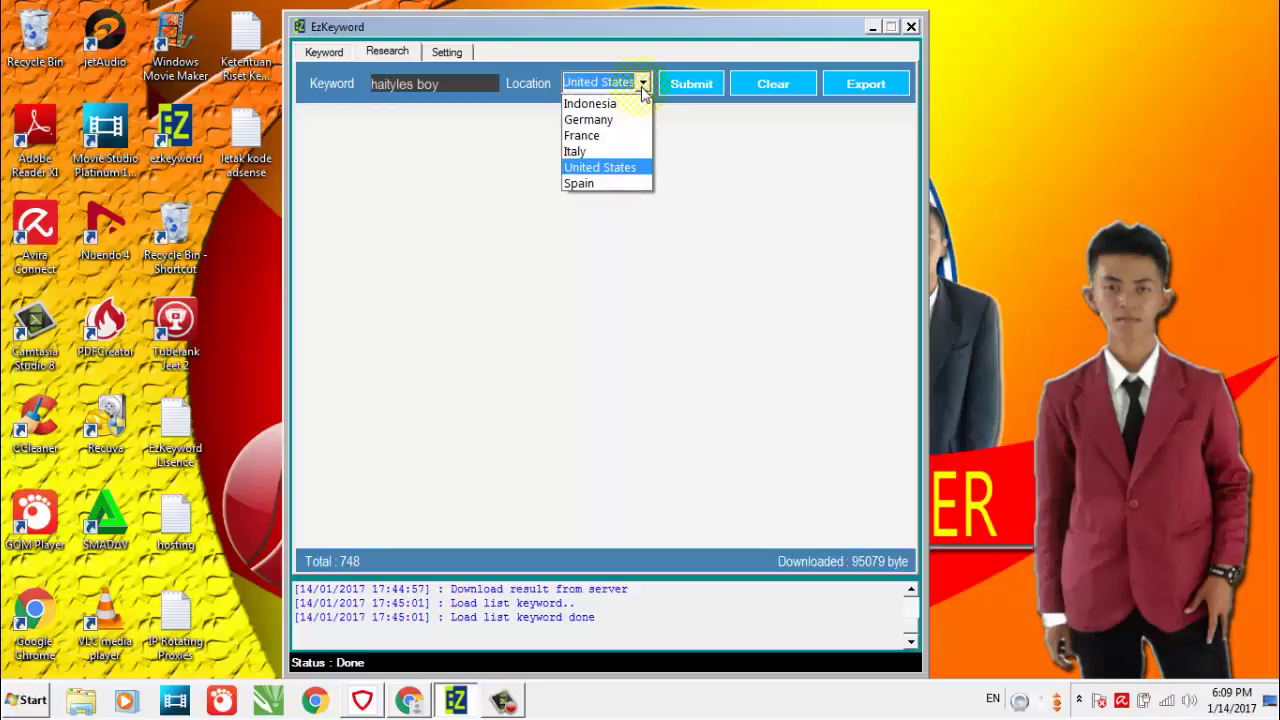
pyautogui.click(503, 200)
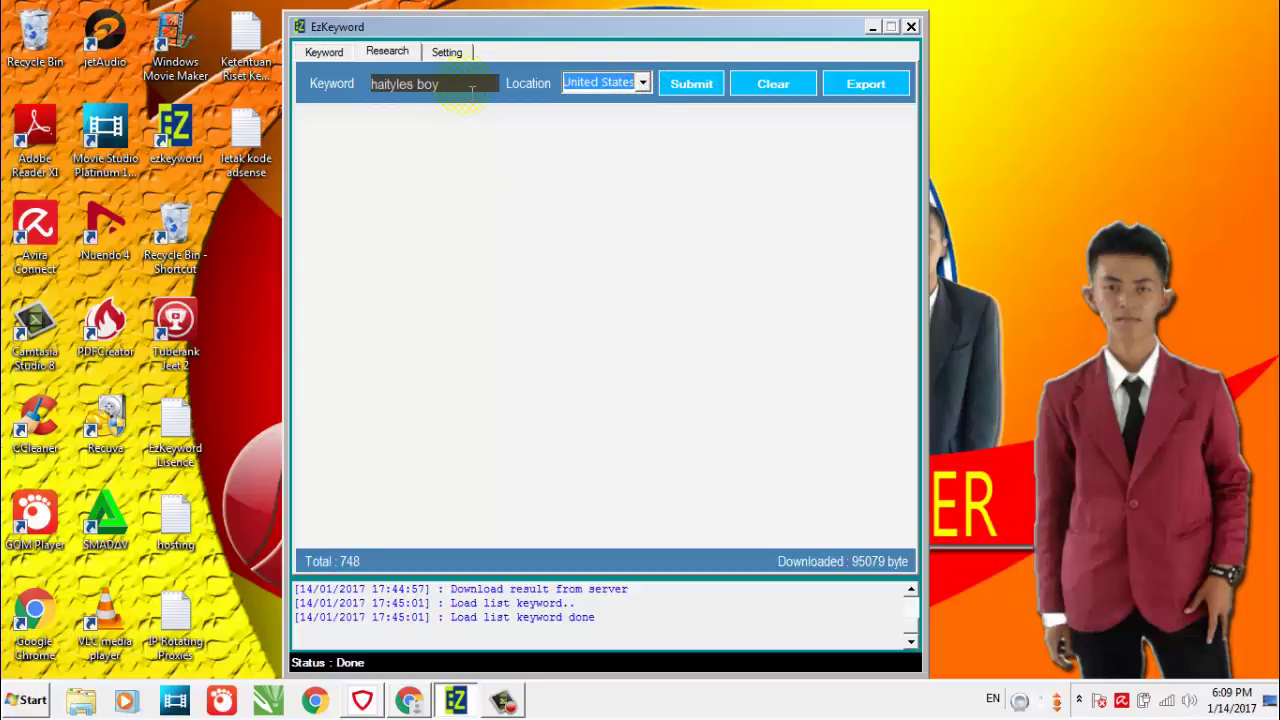
# Step: Correct the spelling of the research keyword to "hairstyles boy"
pyautogui.click(386, 85)
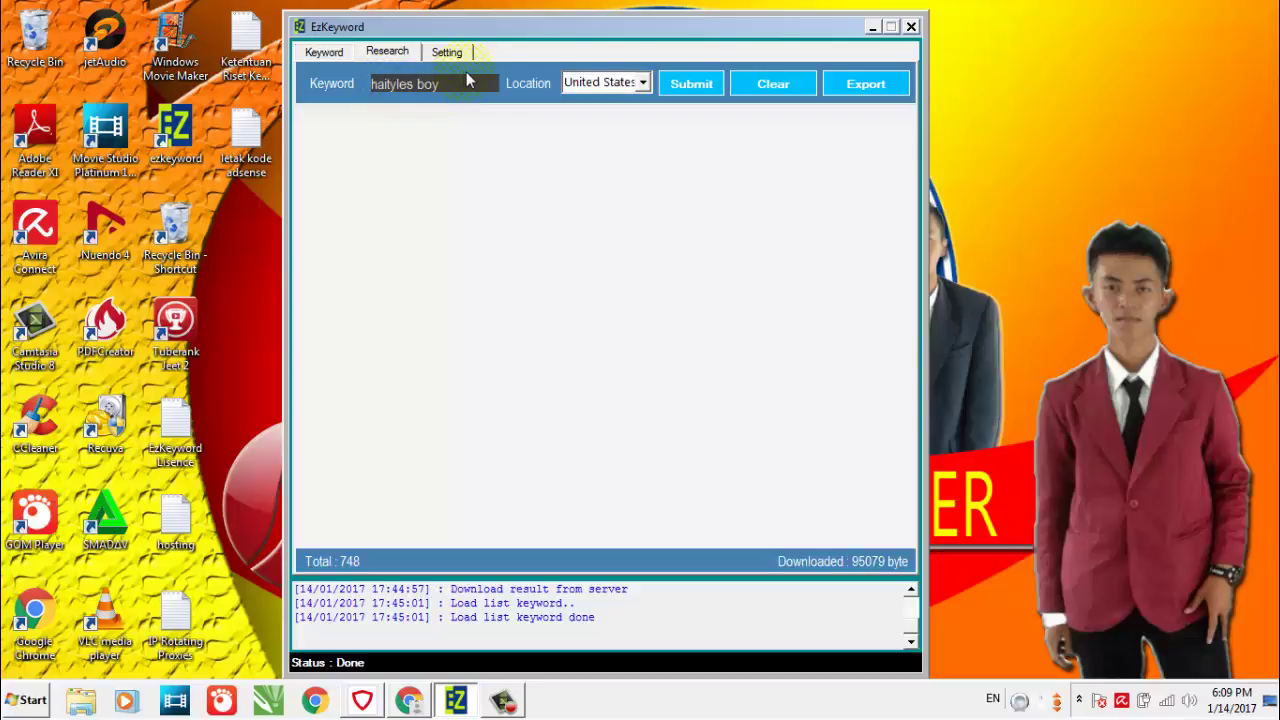
pyautogui.write('rs')
pyautogui.press('Delete')
pyautogui.write('i')
# Step: Choose United States as the research location and submit the keyword "hairstyles boy"
pyautogui.click(643, 84)
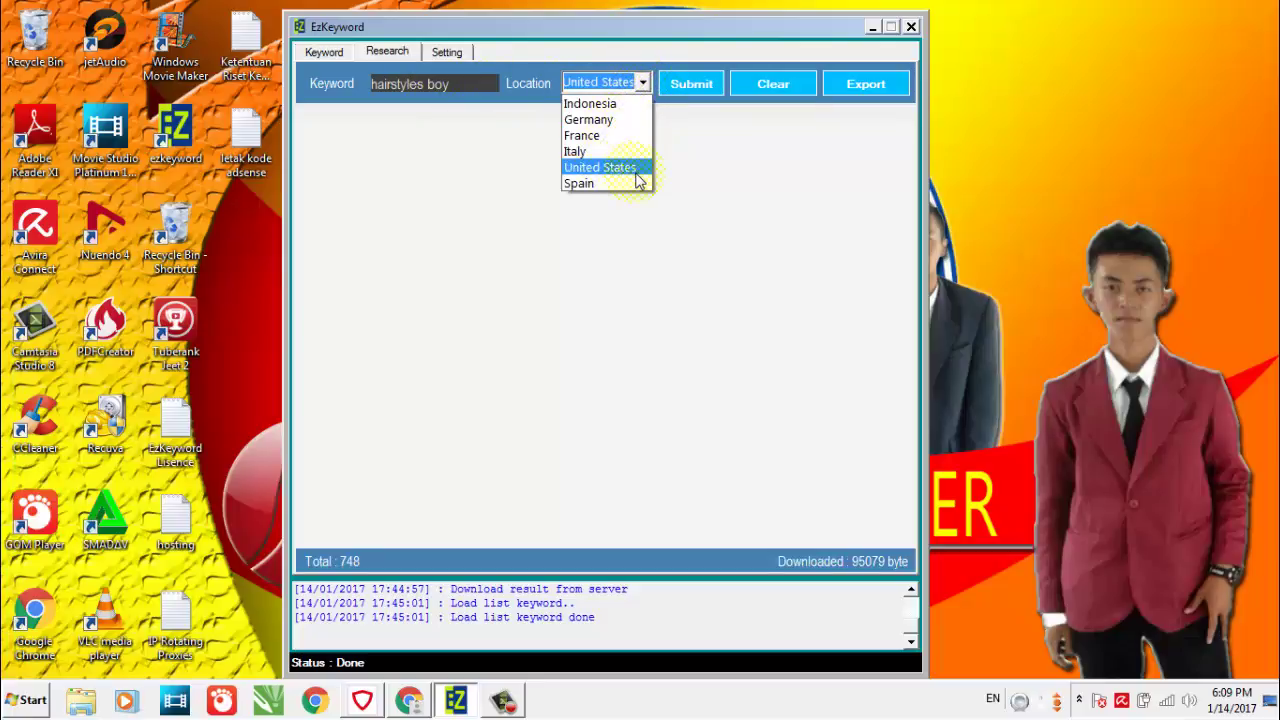
pyautogui.click(637, 170)
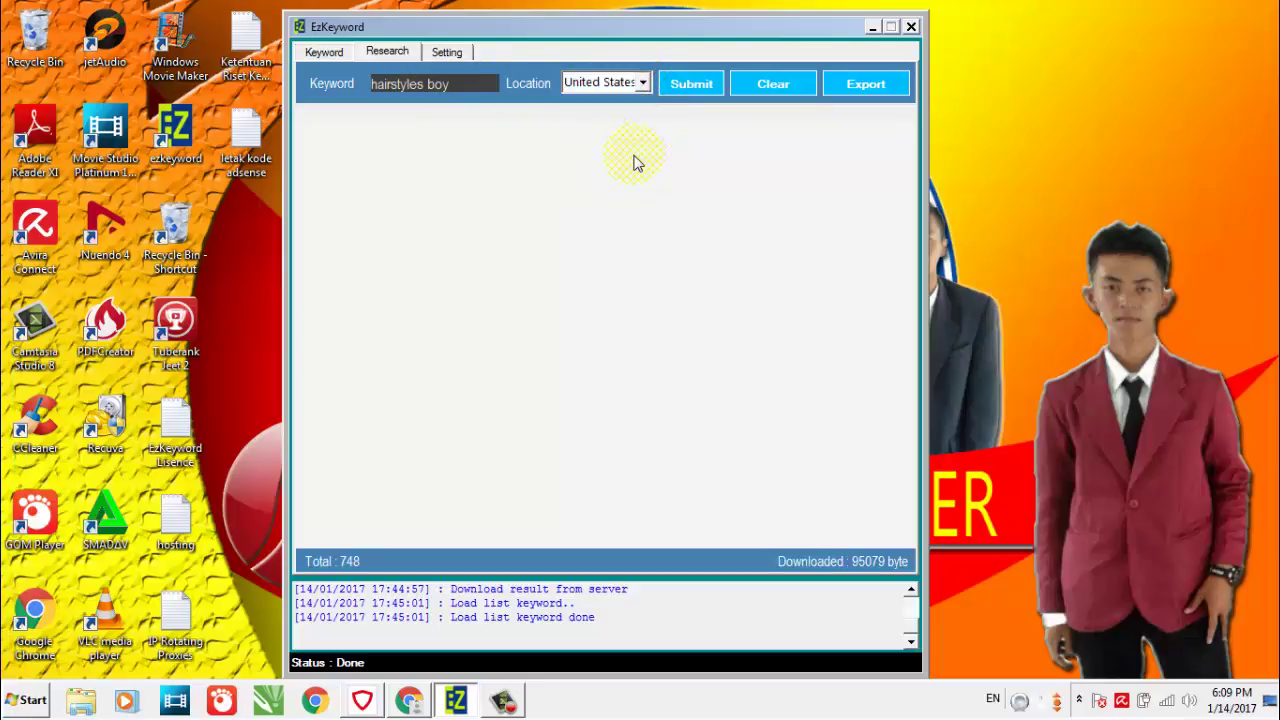
pyautogui.doubleClick(477, 86)
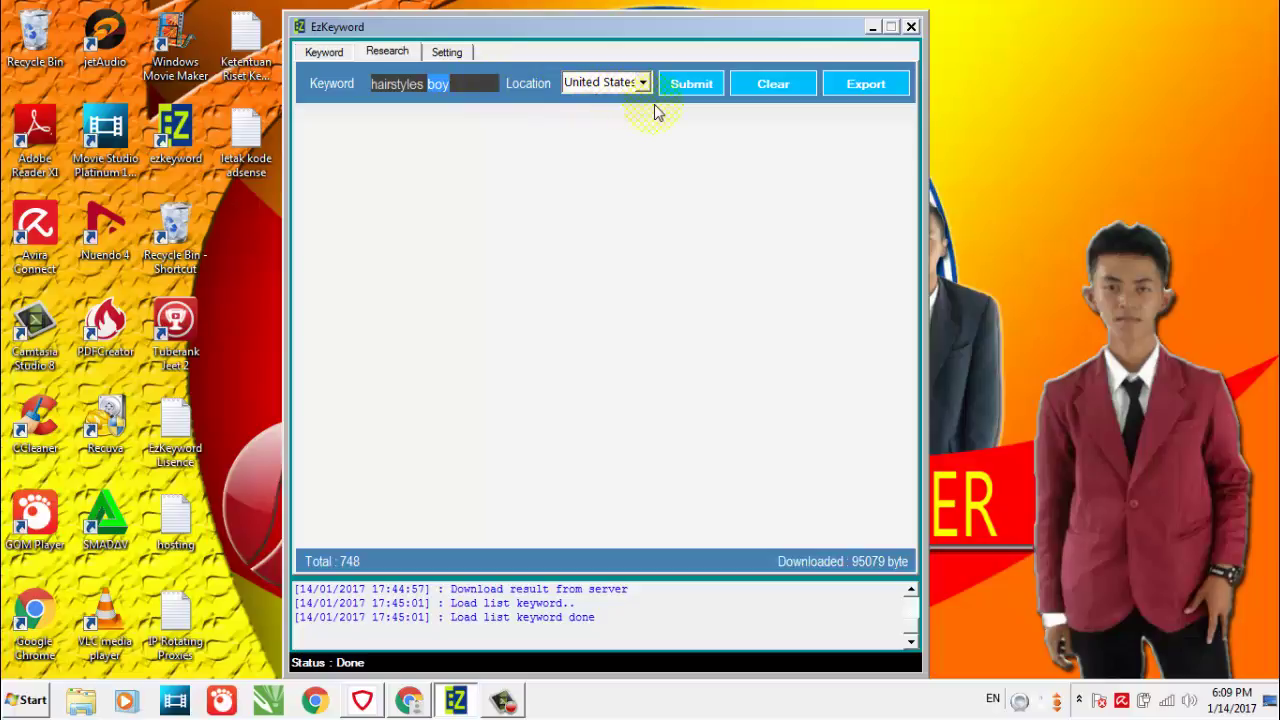
pyautogui.click(702, 90)
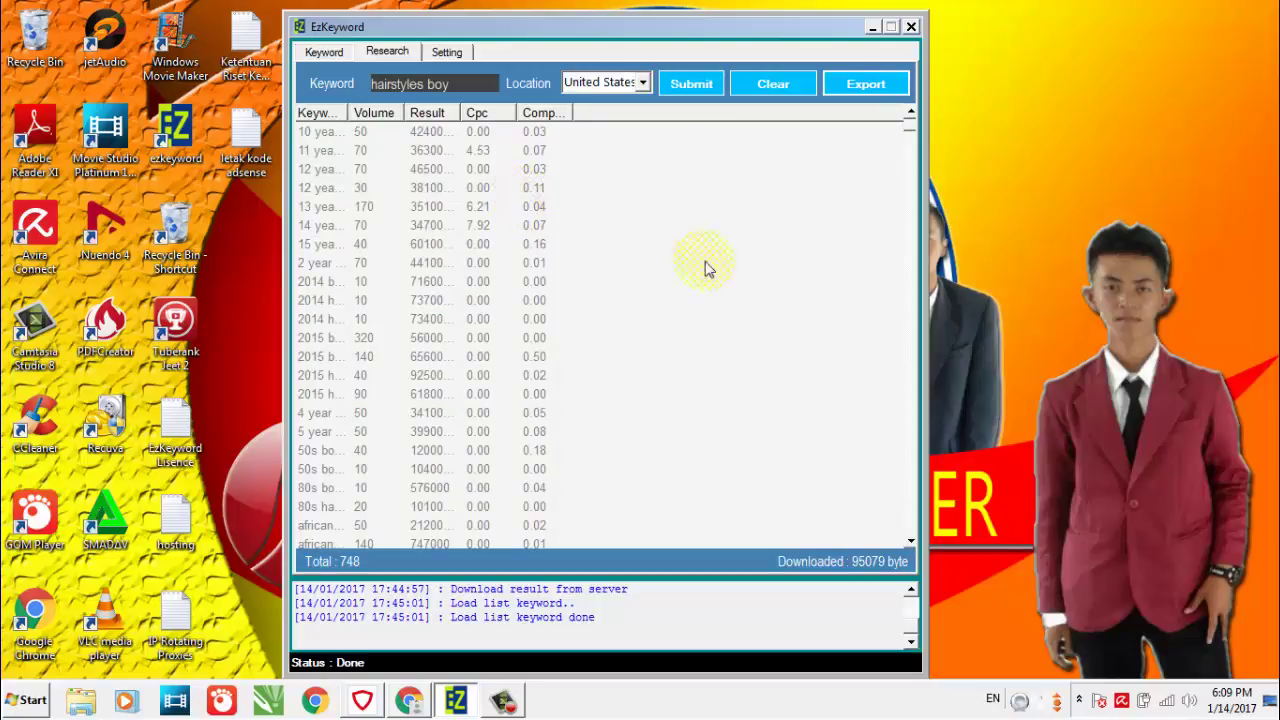
# Step: Export the "hairstyles boy" research results to an Excel spreadsheet
pyautogui.click(364, 570)
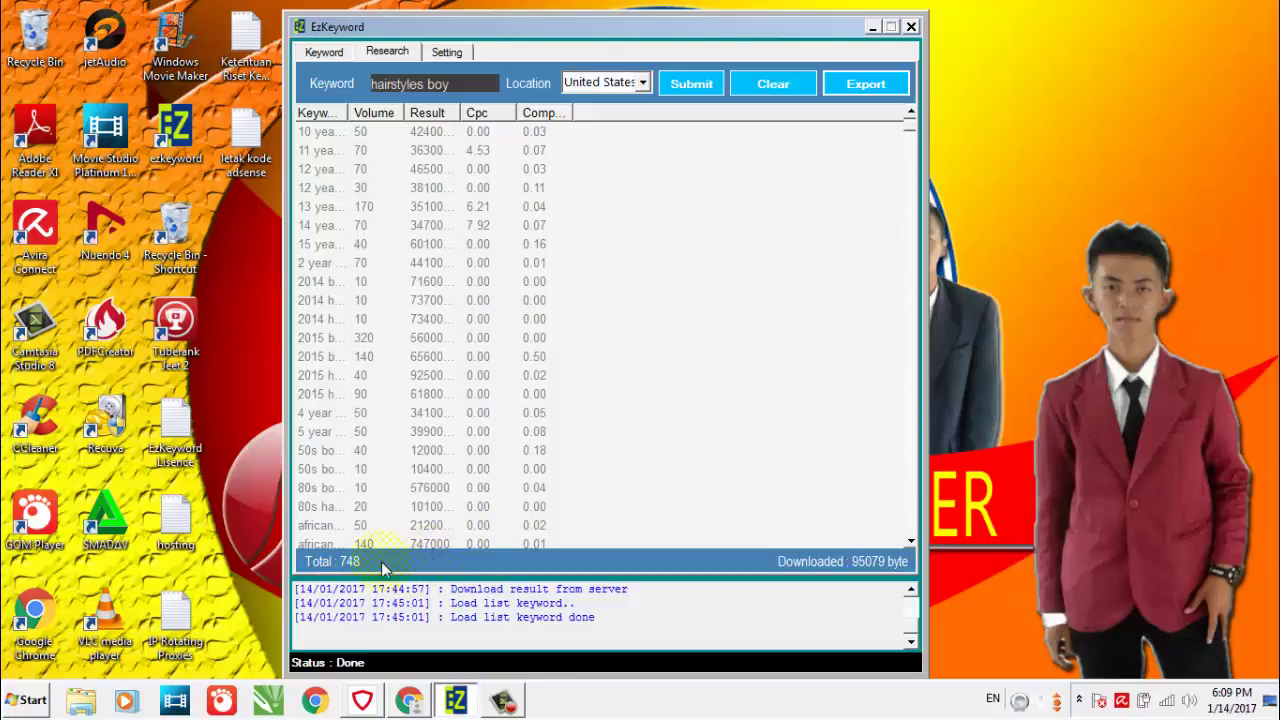
pyautogui.click(515, 175)
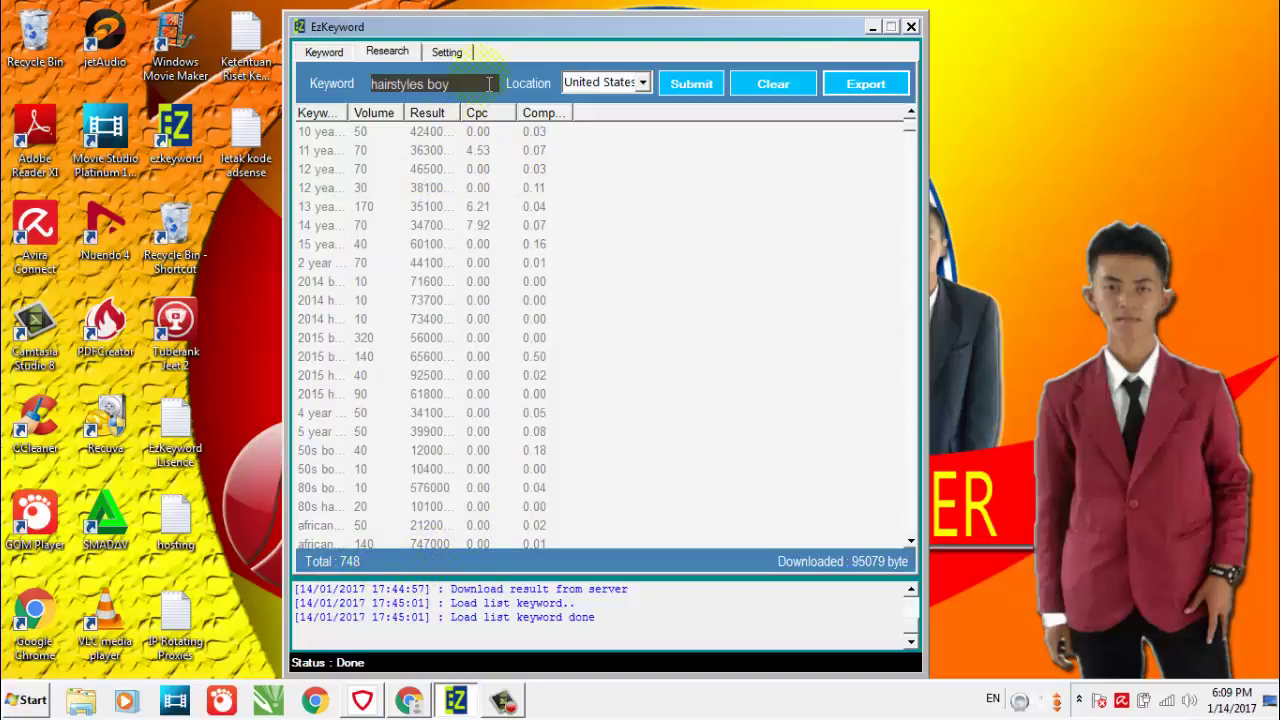
pyautogui.click(740, 203)
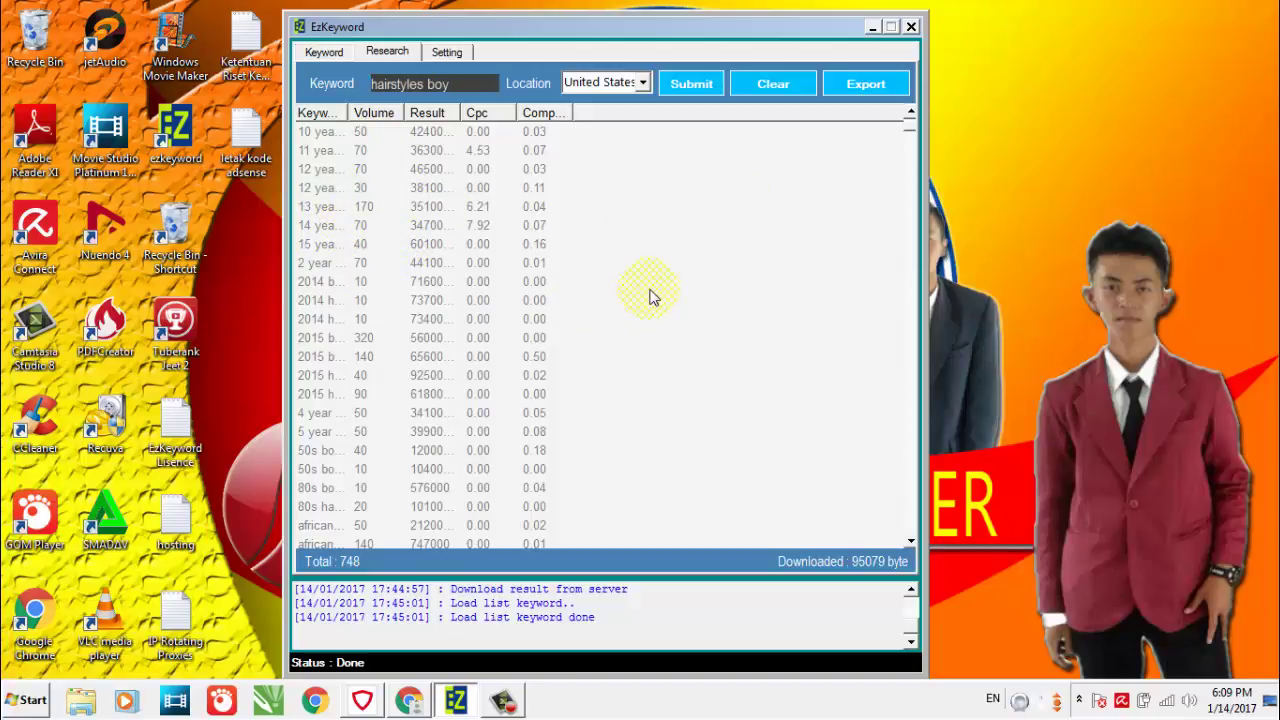
pyautogui.click(870, 90)
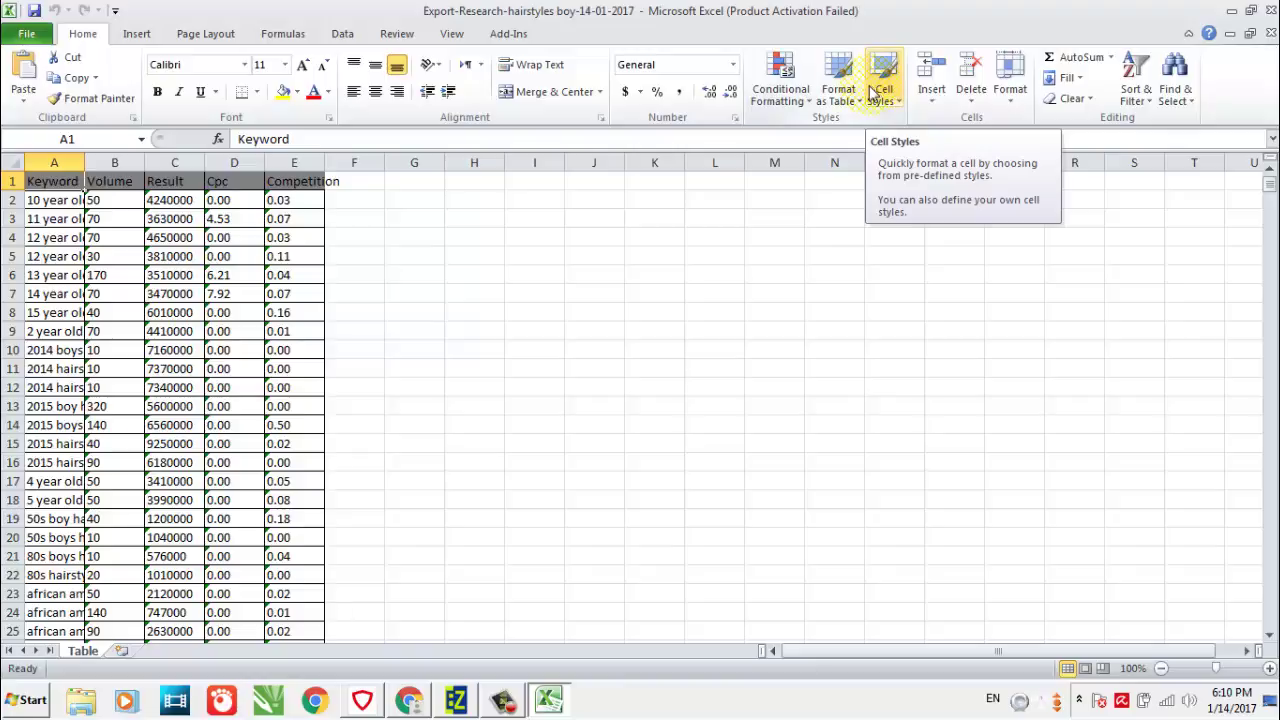
pyautogui.click(540, 405)
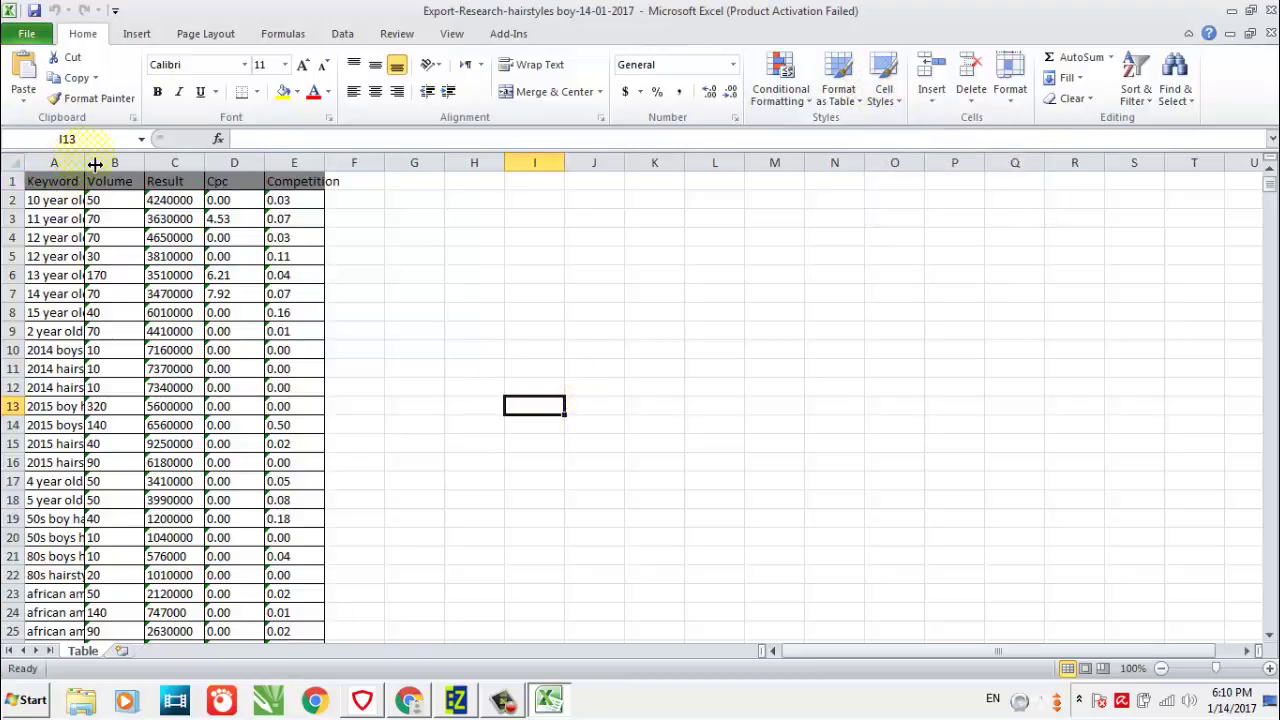
# Step: Widen the Keyword column to fit its longest entry in the exported spreadsheet
pyautogui.click(830, 532)
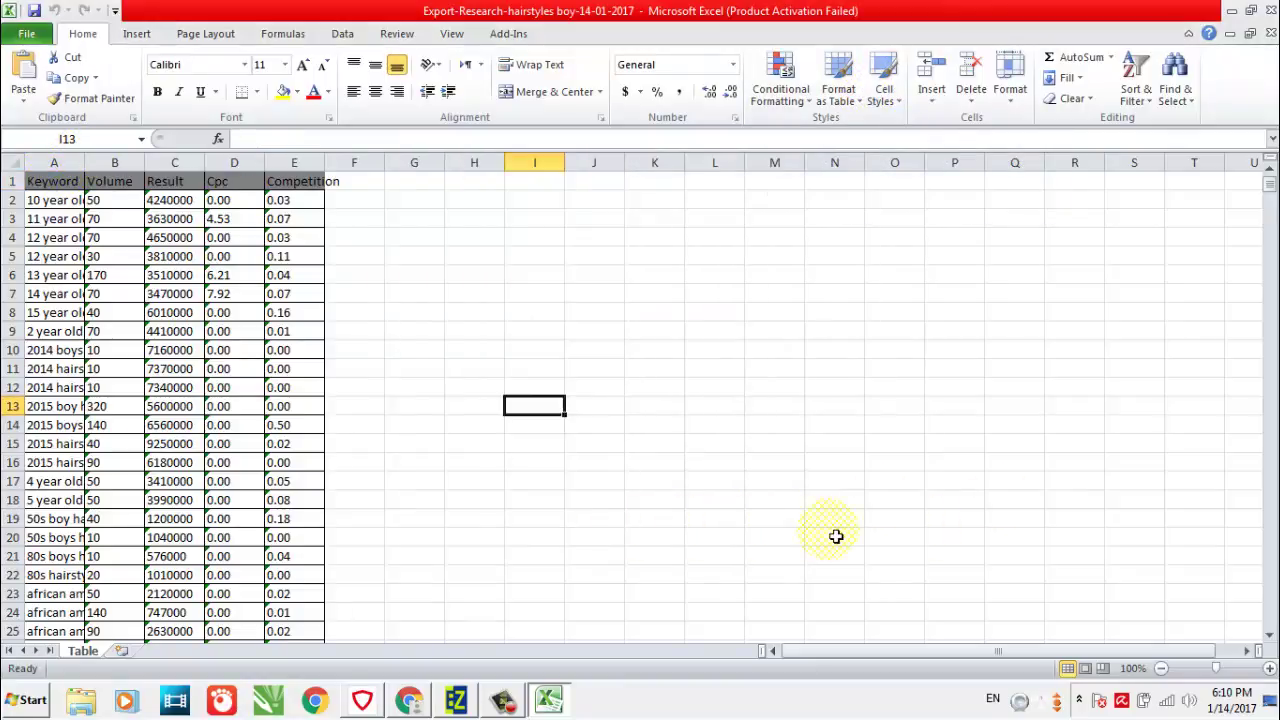
pyautogui.click(503, 410)
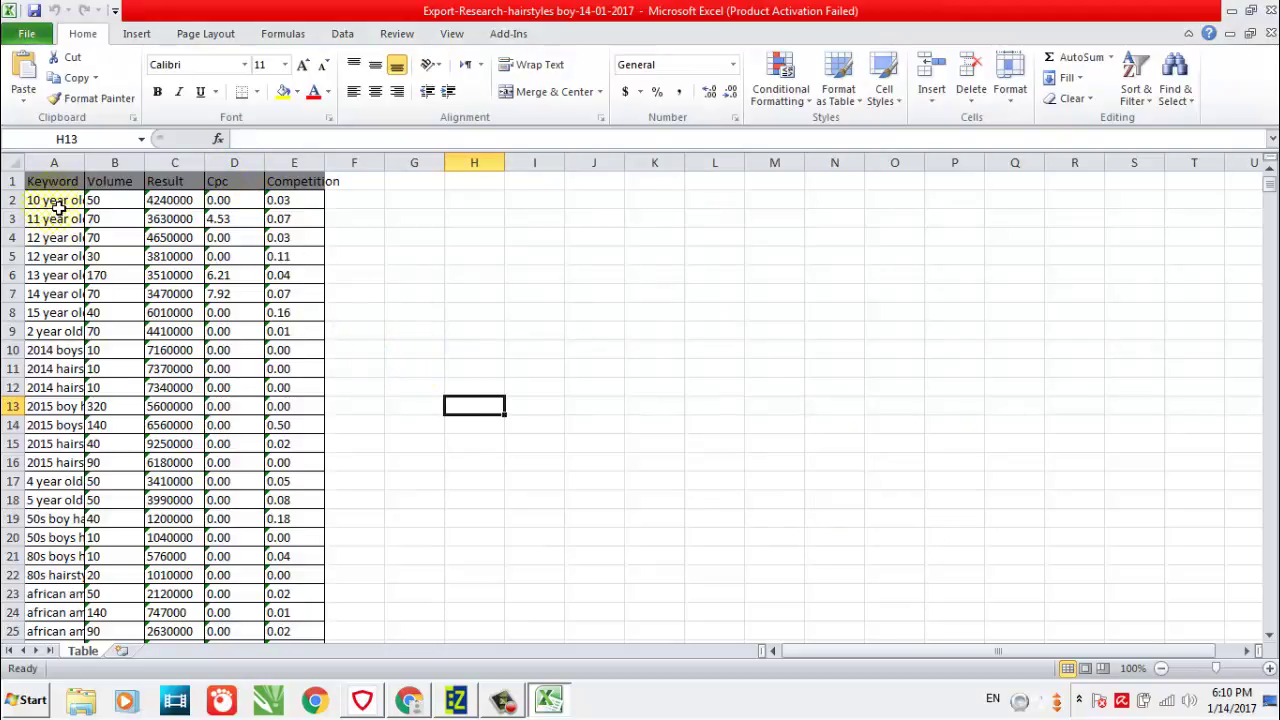
pyautogui.doubleClick(92, 163)
pyautogui.click(620, 257)
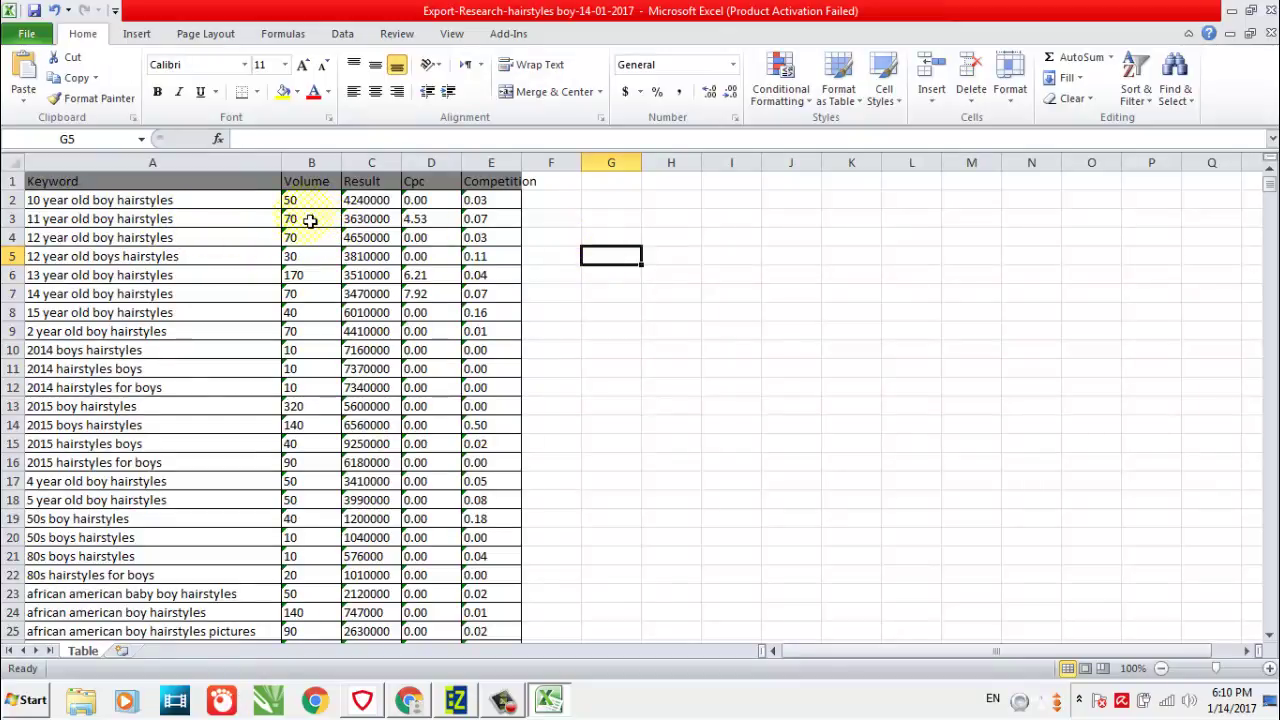
# Step: Look through the exported keywords and their volume, result, CPC and competition figures
pyautogui.scroll(-3, 318, 294)
pyautogui.scroll(-20, 318, 294)
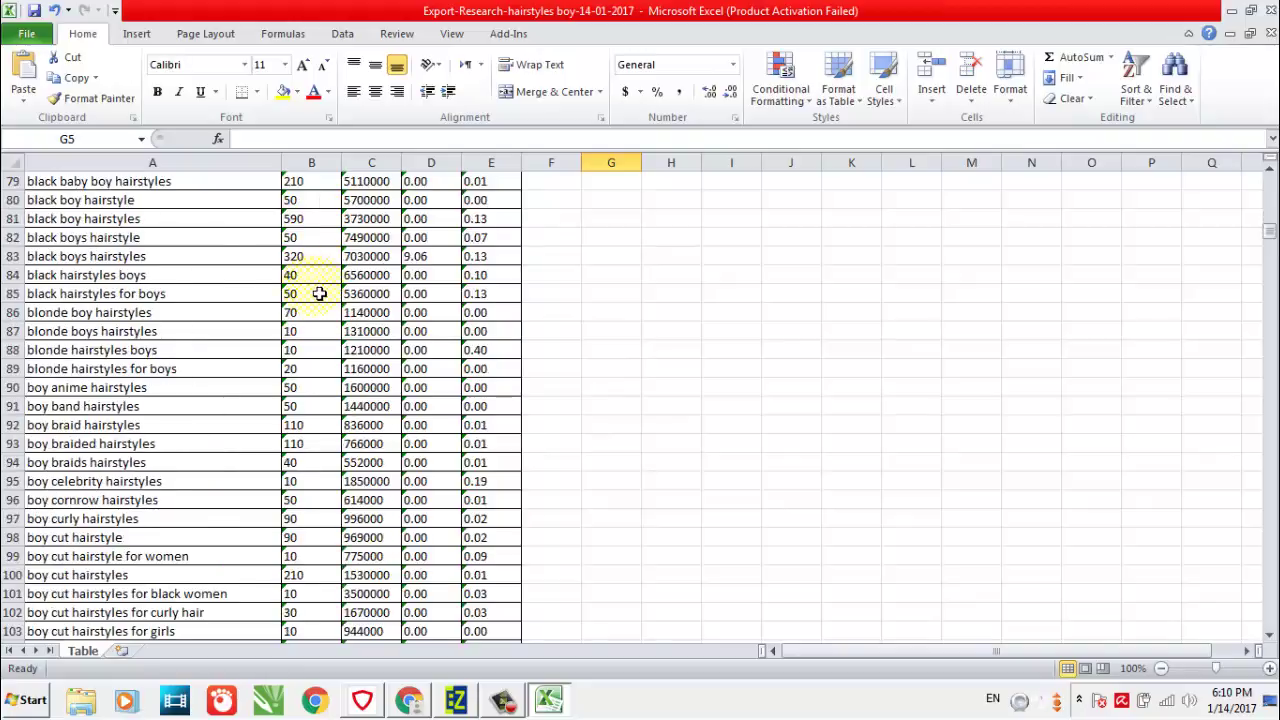
pyautogui.scroll(-1, 318, 295)
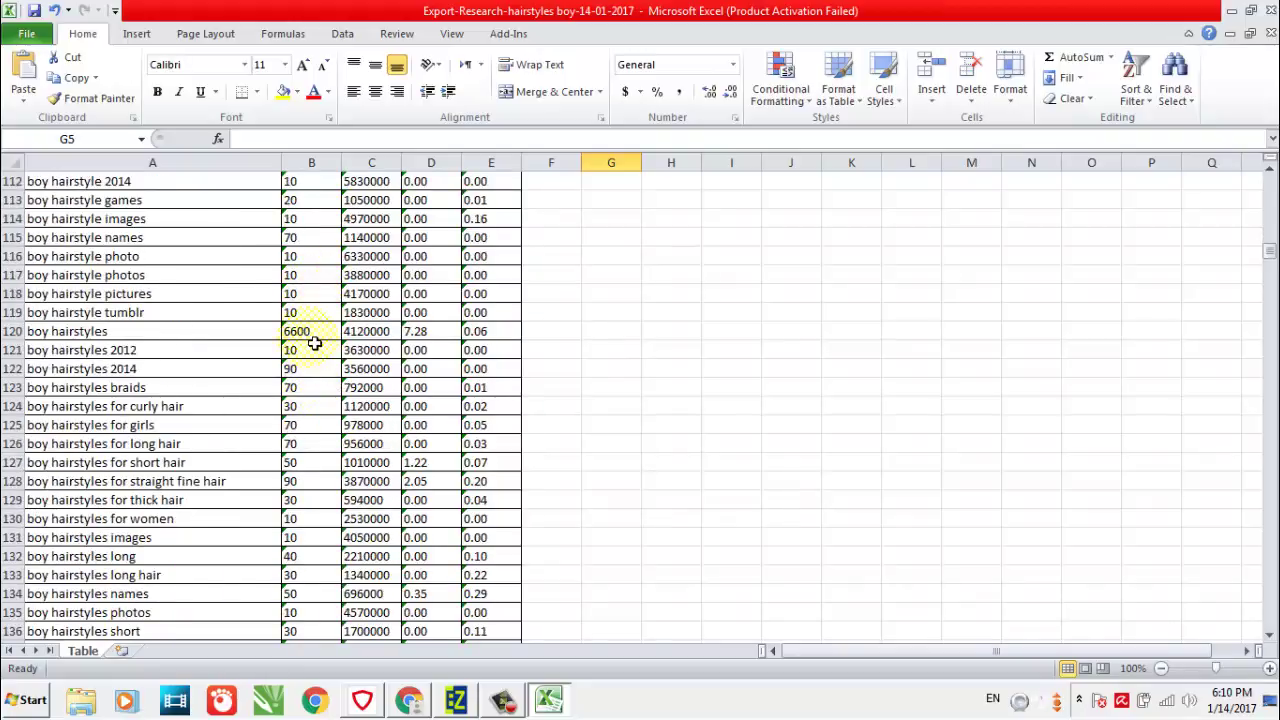
pyautogui.click(625, 333)
pyautogui.scroll(20, 620, 318)
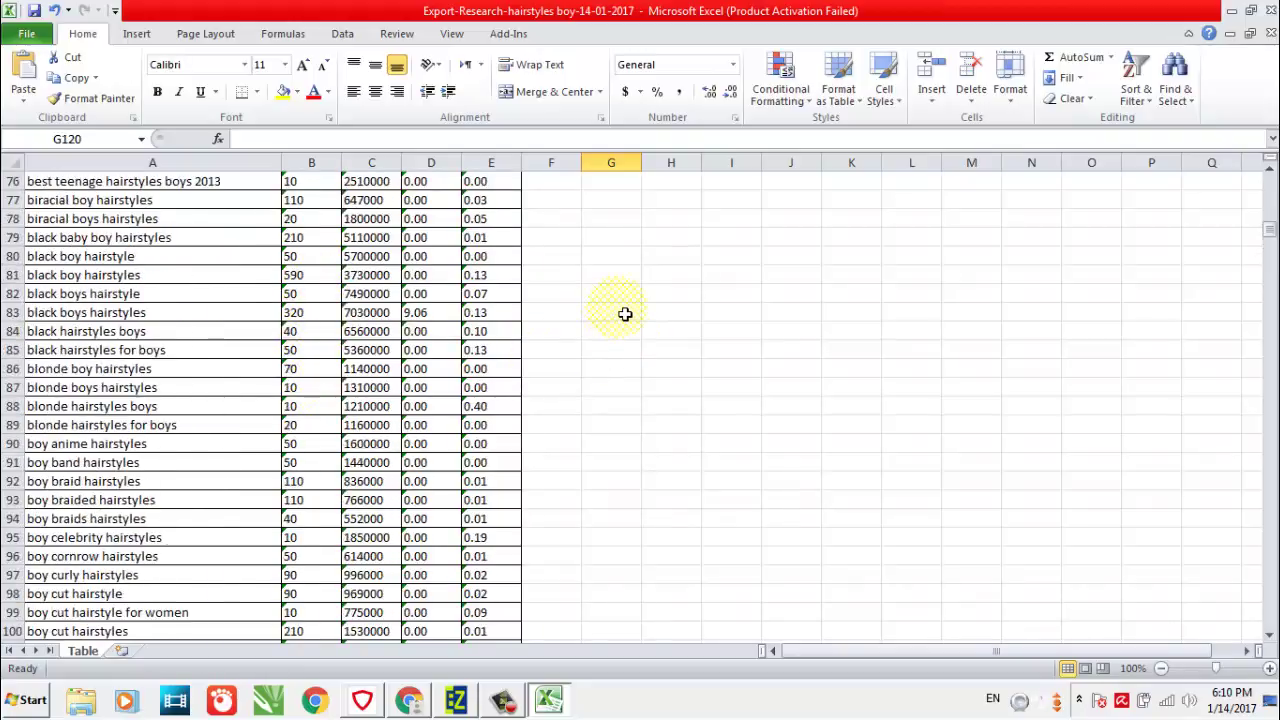
pyautogui.scroll(13, 625, 315)
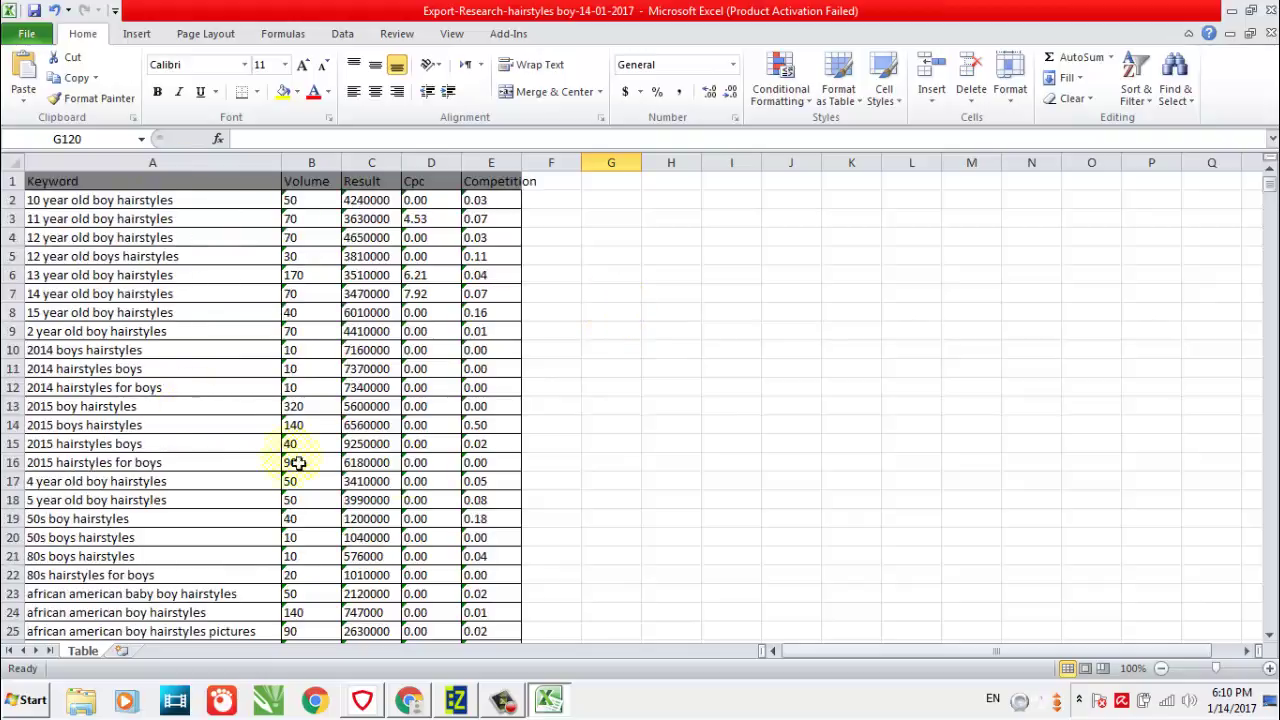
pyautogui.click(576, 294)
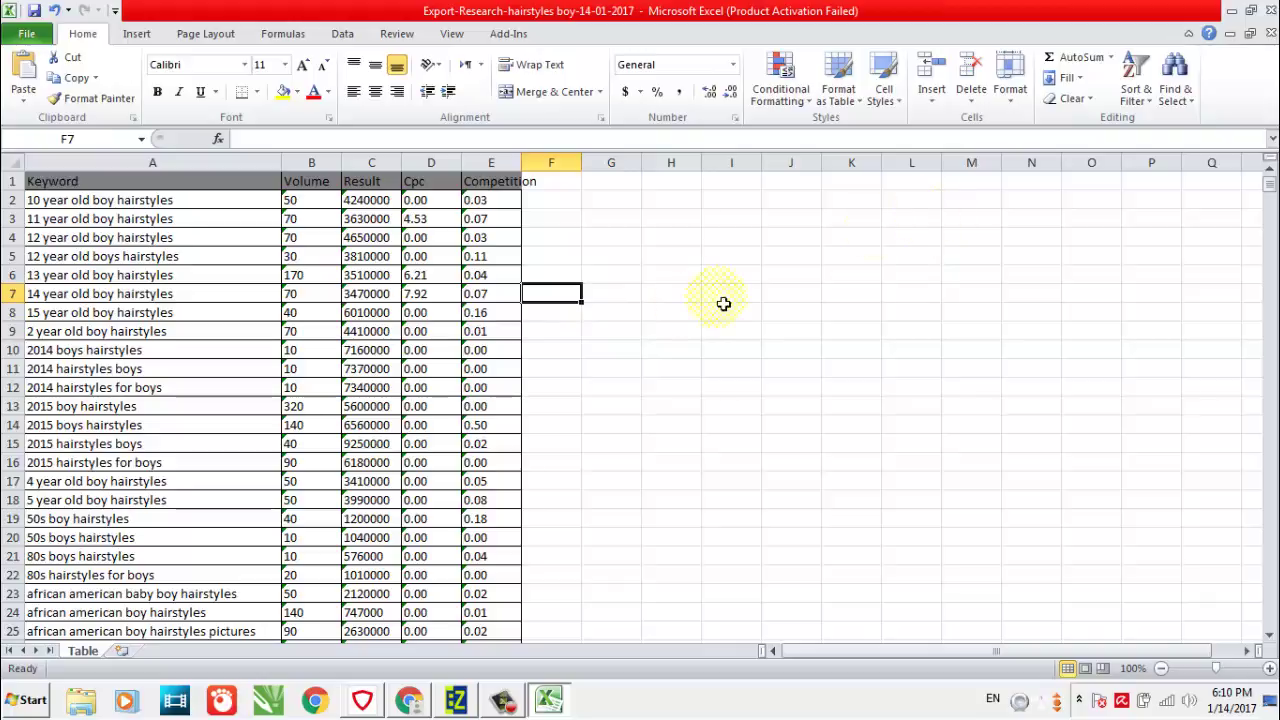
pyautogui.click(608, 231)
pyautogui.click(570, 218)
pyautogui.click(556, 183)
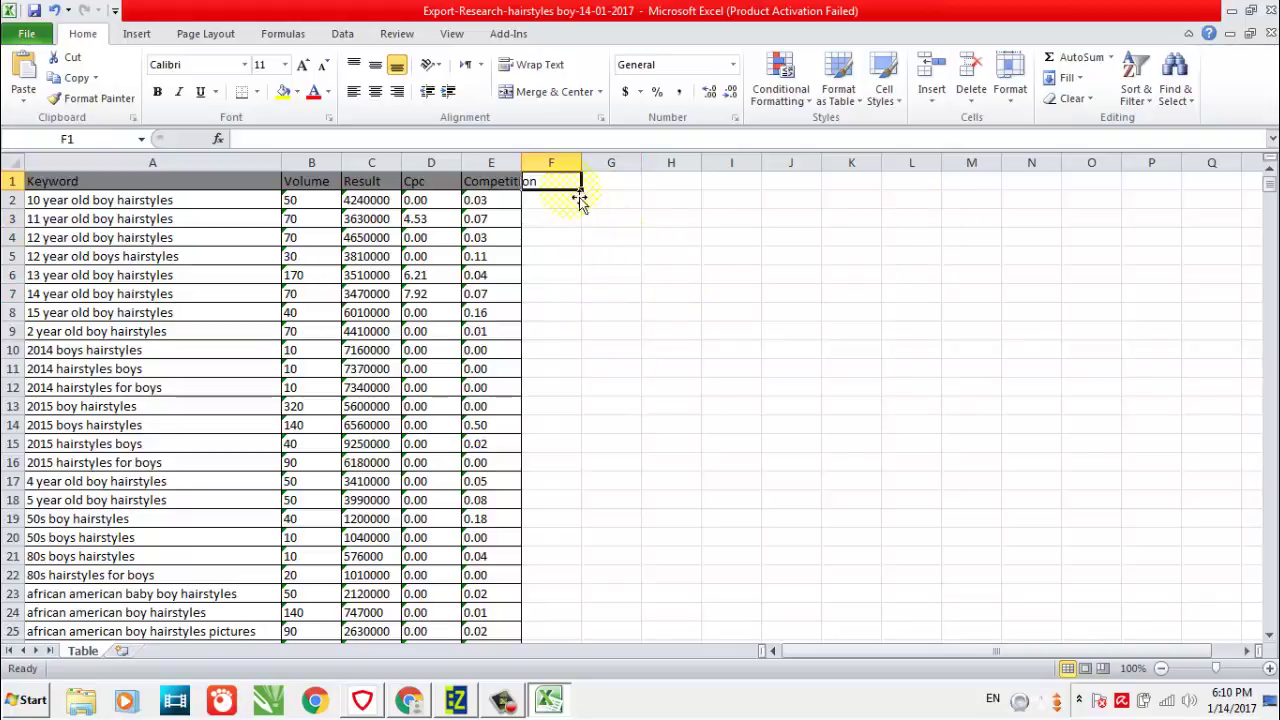
pyautogui.click(572, 206)
pyautogui.click(567, 222)
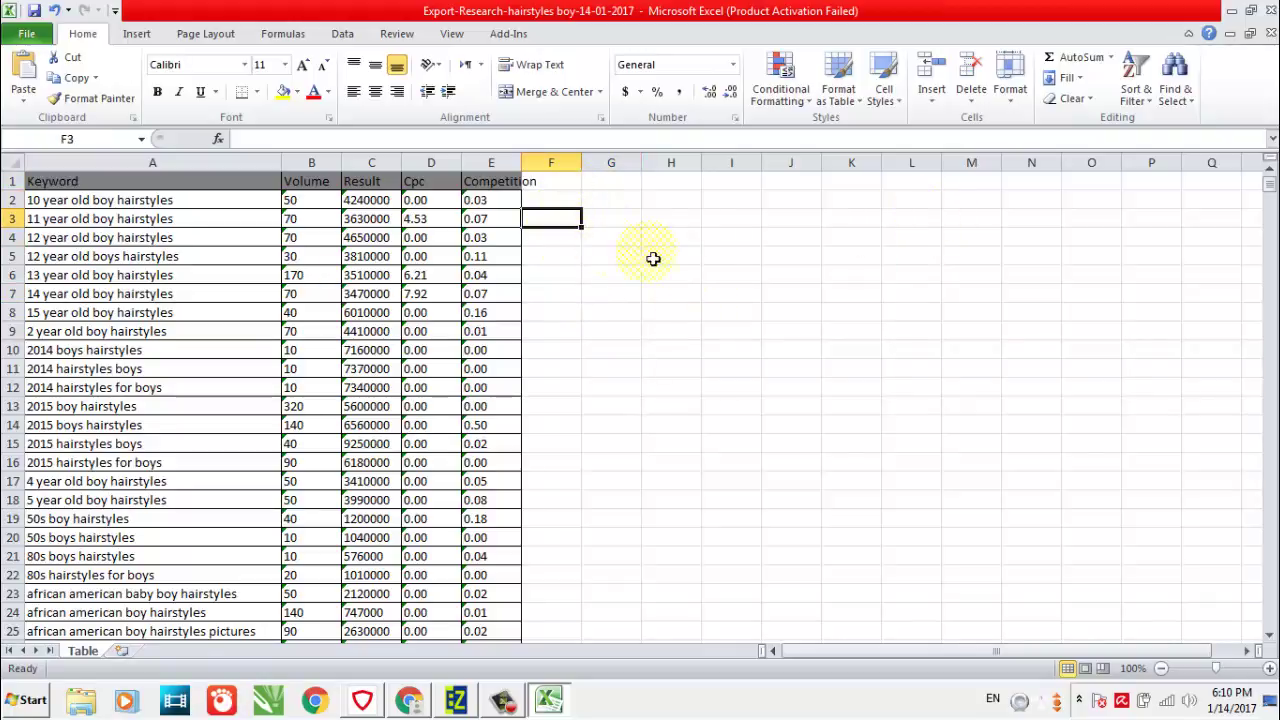
pyautogui.doubleClick(611, 294)
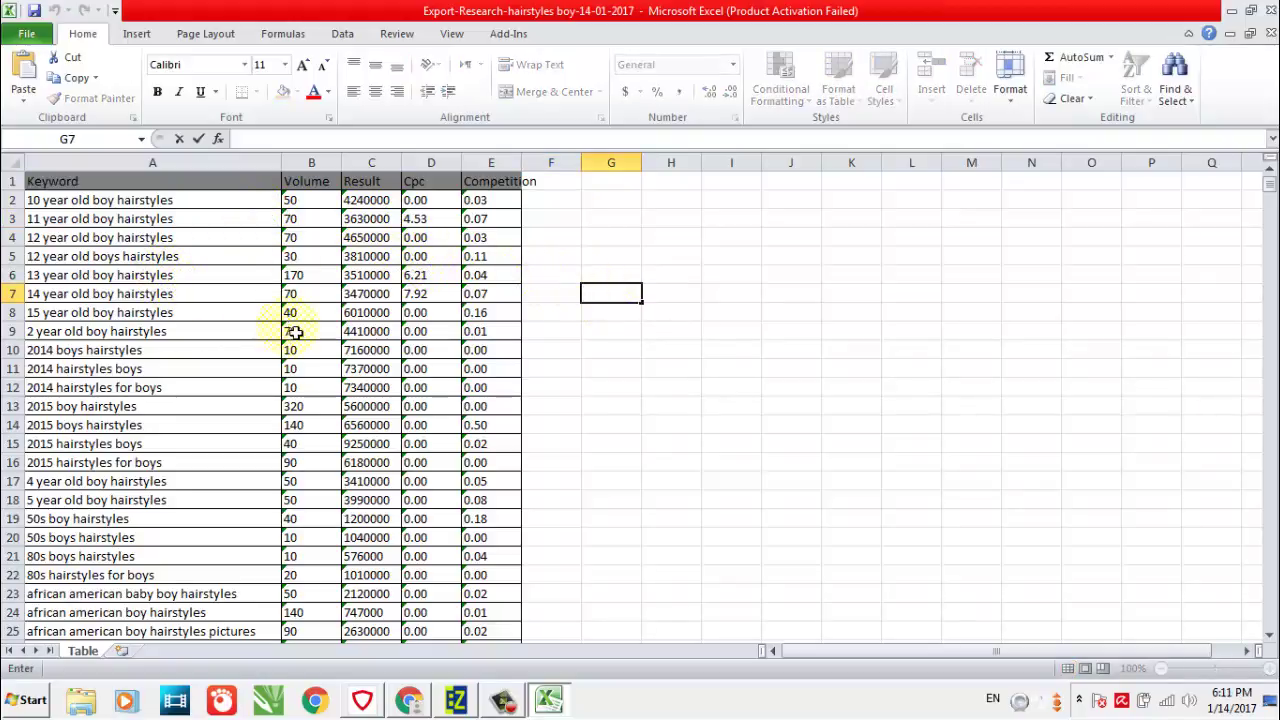
pyautogui.click(558, 274)
pyautogui.doubleClick(556, 238)
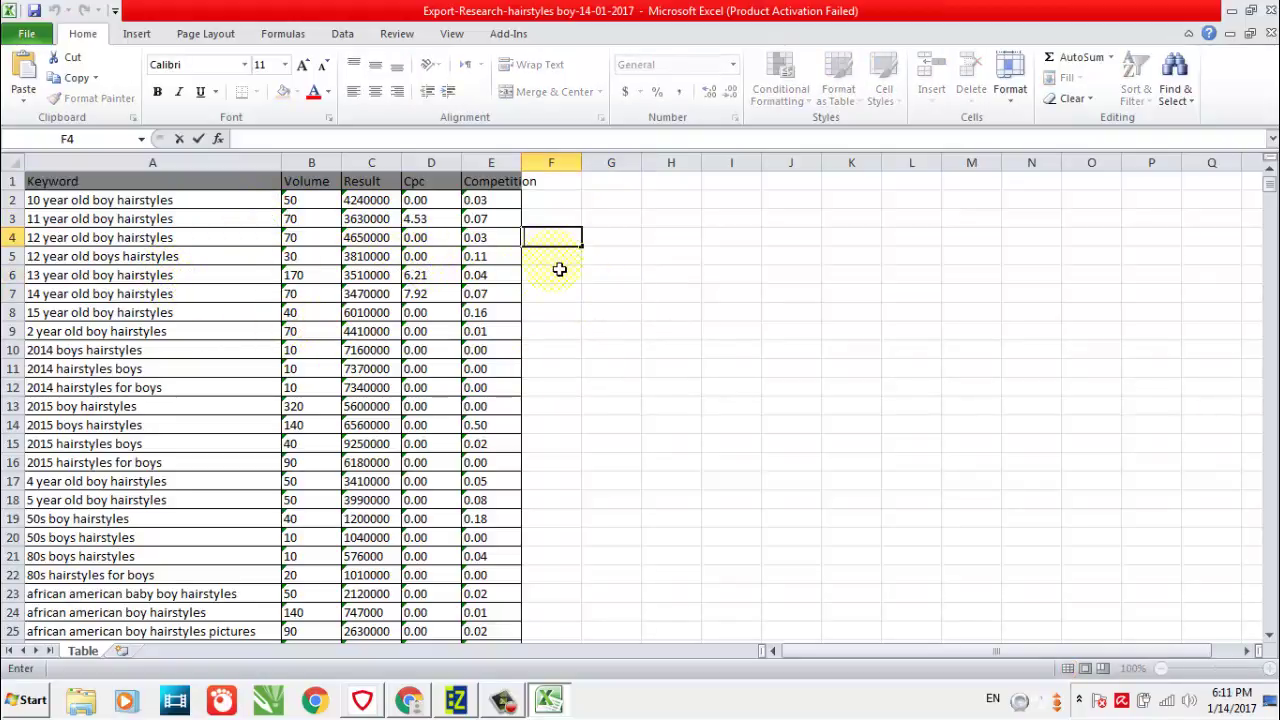
pyautogui.click(557, 261)
pyautogui.click(557, 239)
pyautogui.click(558, 219)
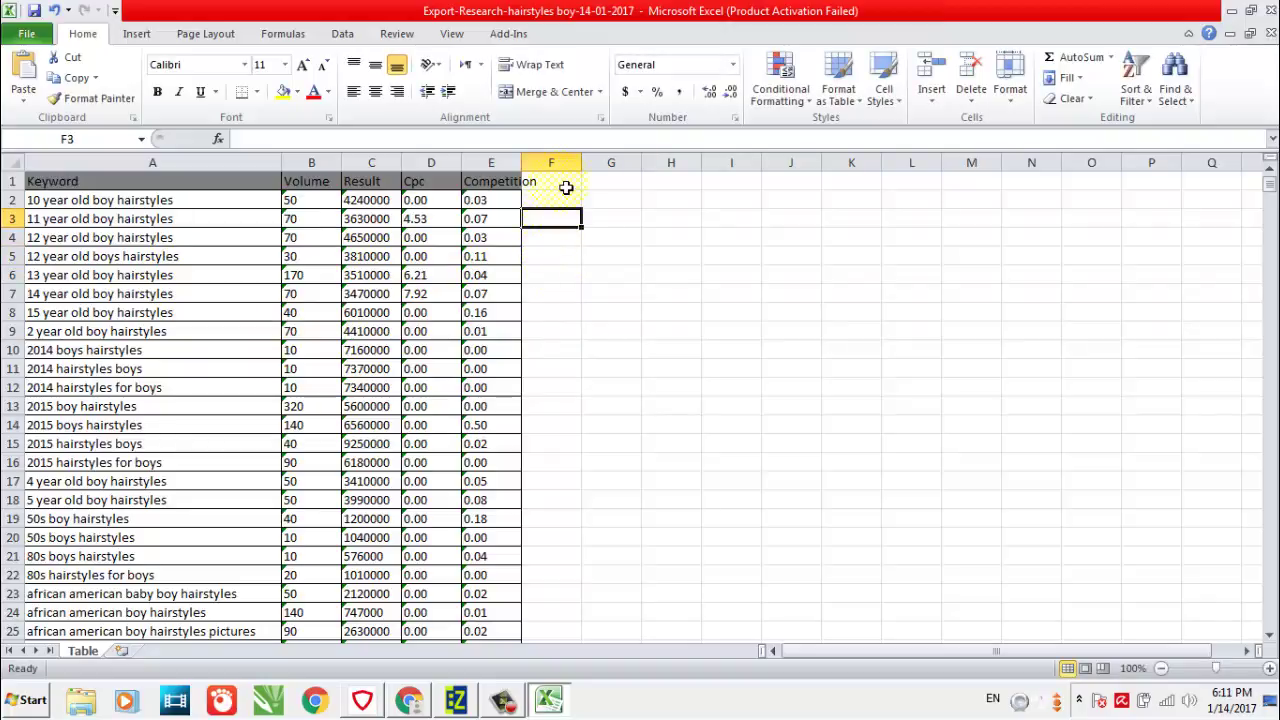
pyautogui.click(566, 187)
pyautogui.click(568, 205)
pyautogui.click(566, 221)
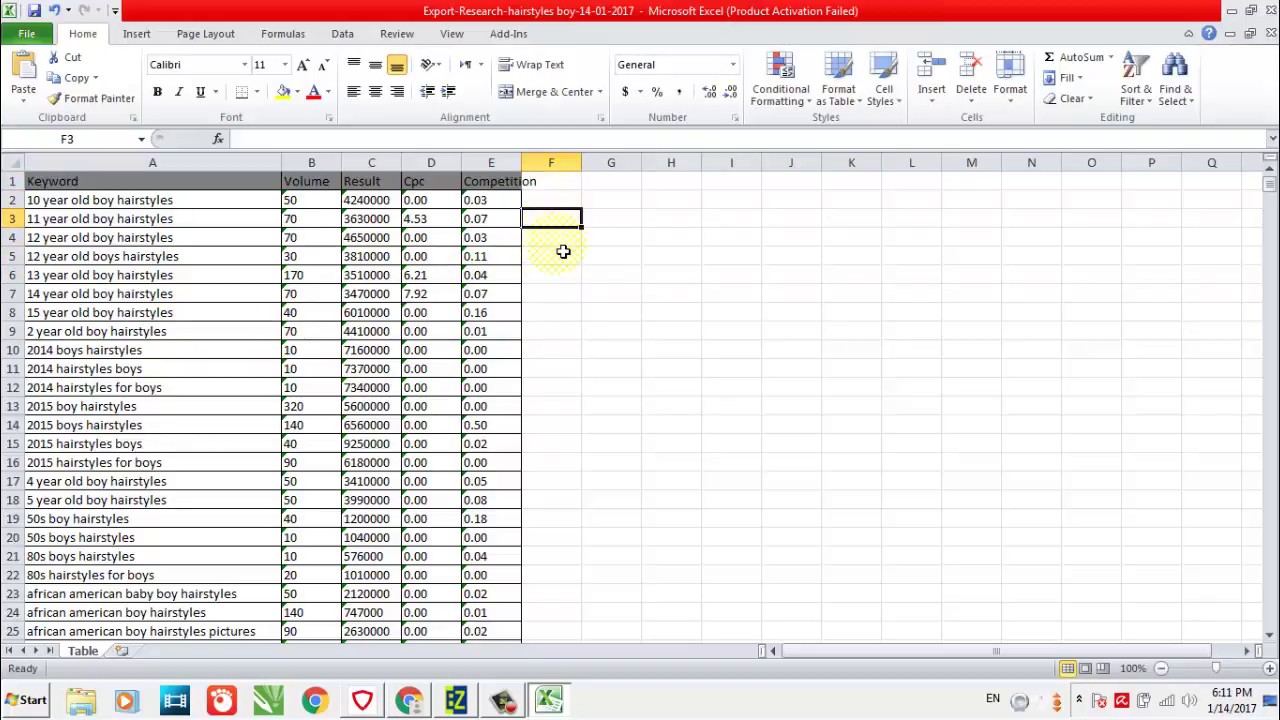
pyautogui.click(560, 238)
pyautogui.click(562, 257)
pyautogui.click(576, 311)
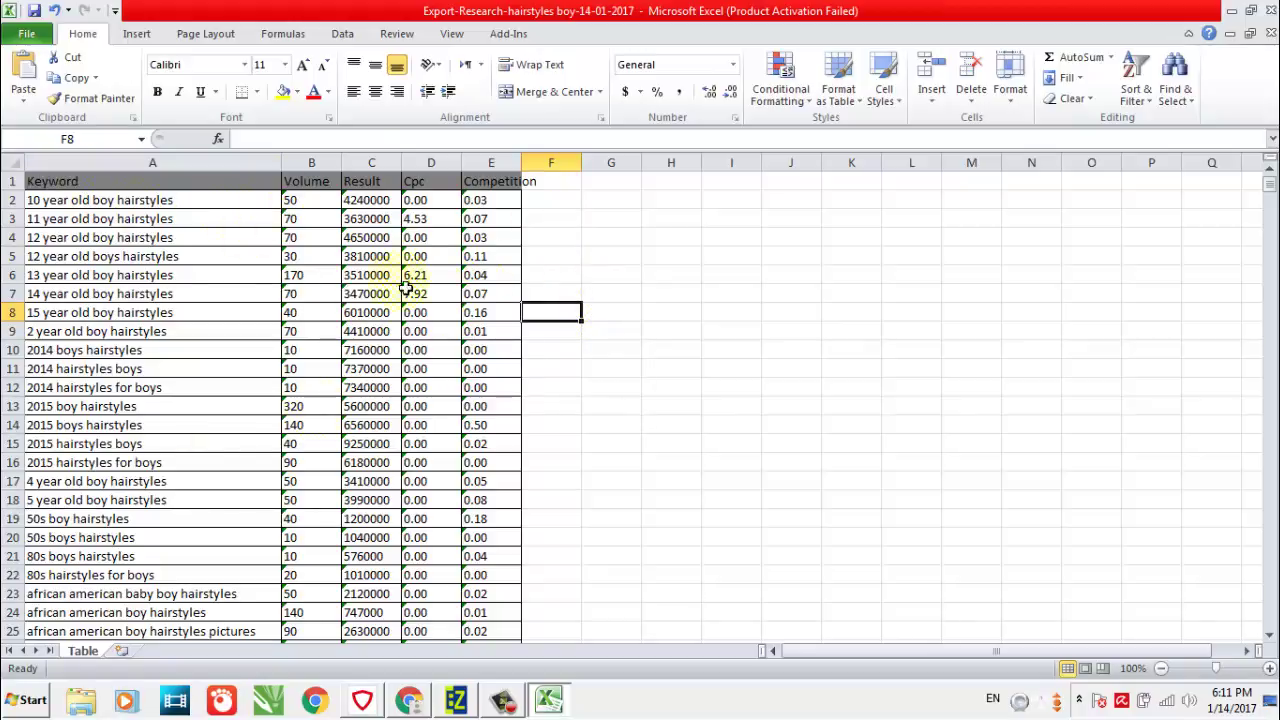
pyautogui.doubleClick(784, 313)
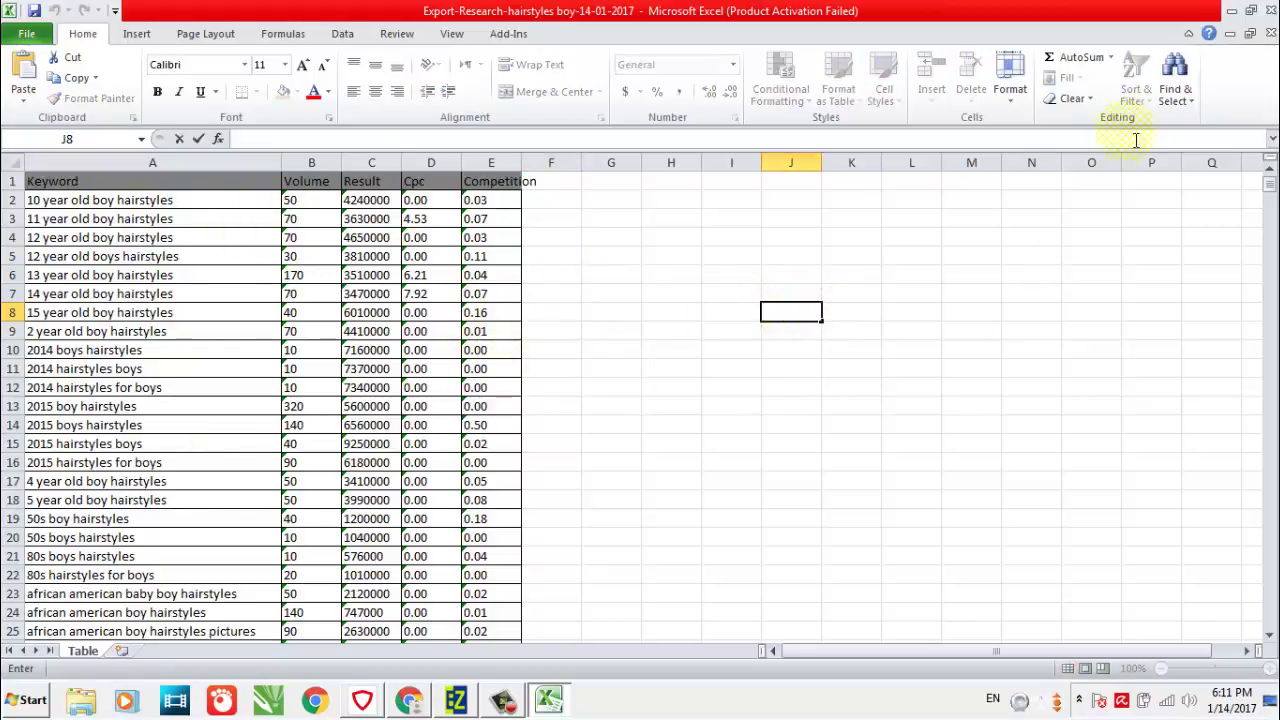
# Step: Close the exported workbook and save its changes
pyautogui.click(1040, 276)
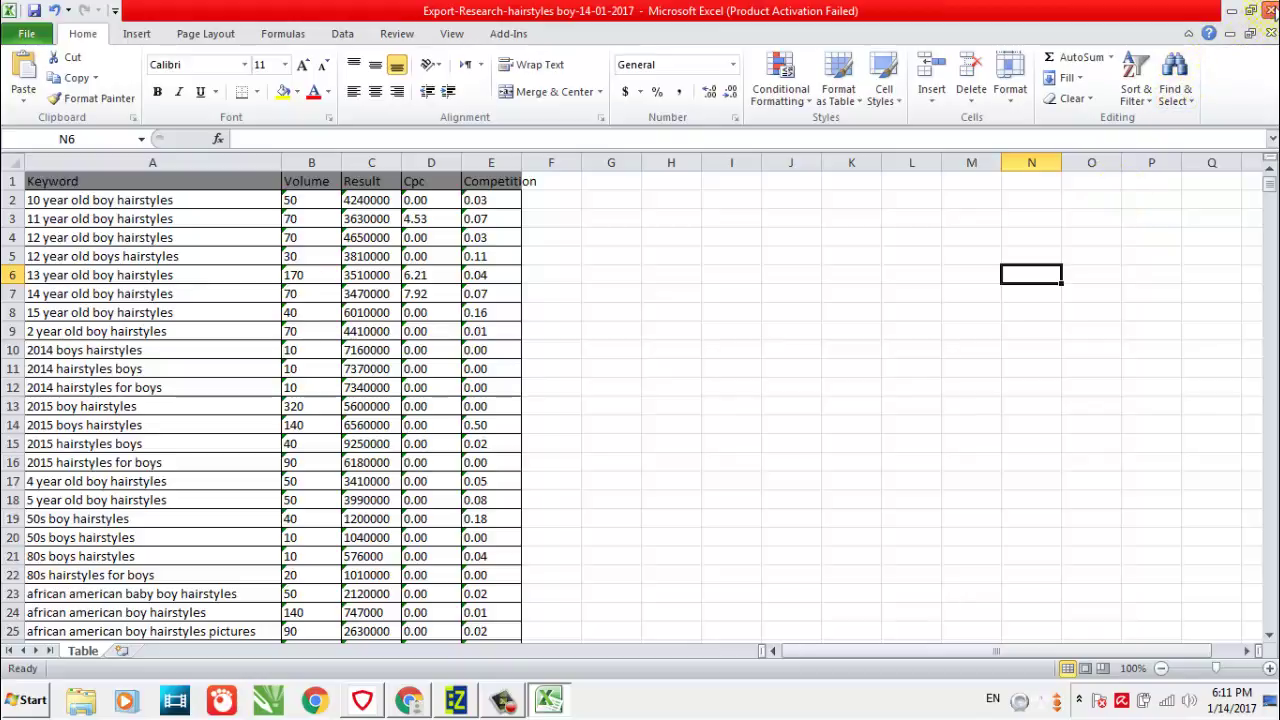
pyautogui.click(1270, 10)
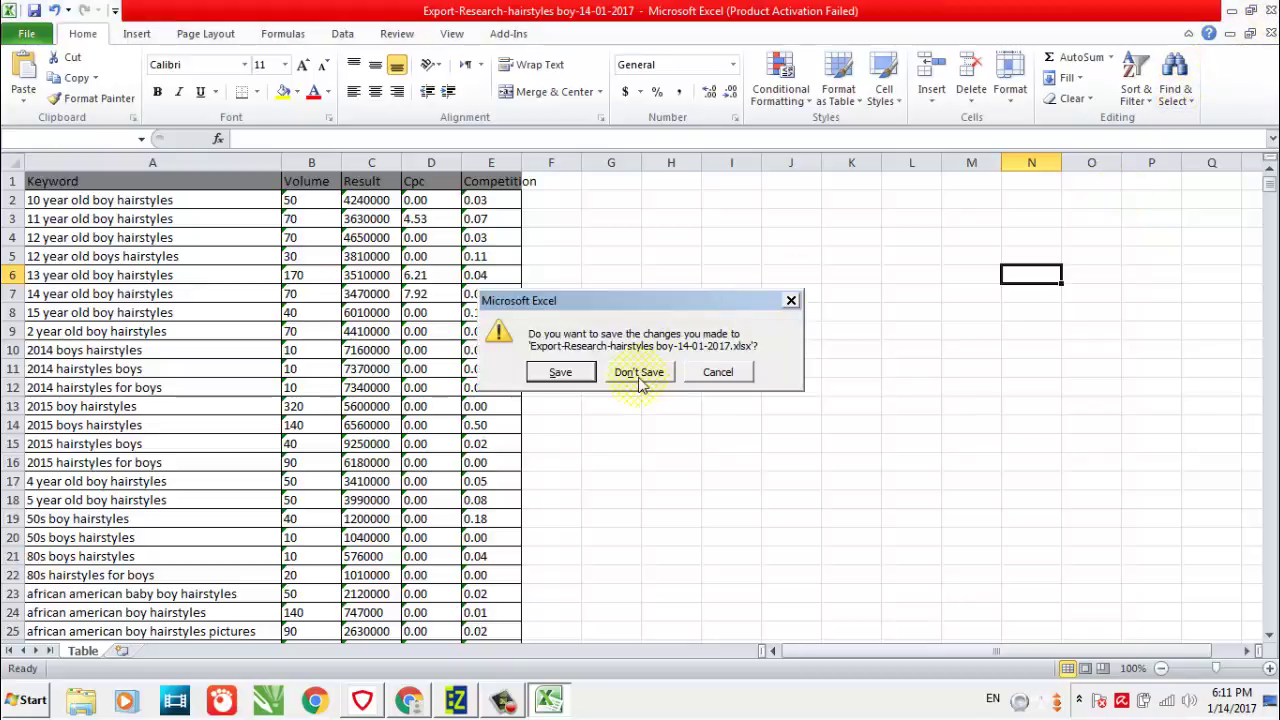
pyautogui.click(558, 374)
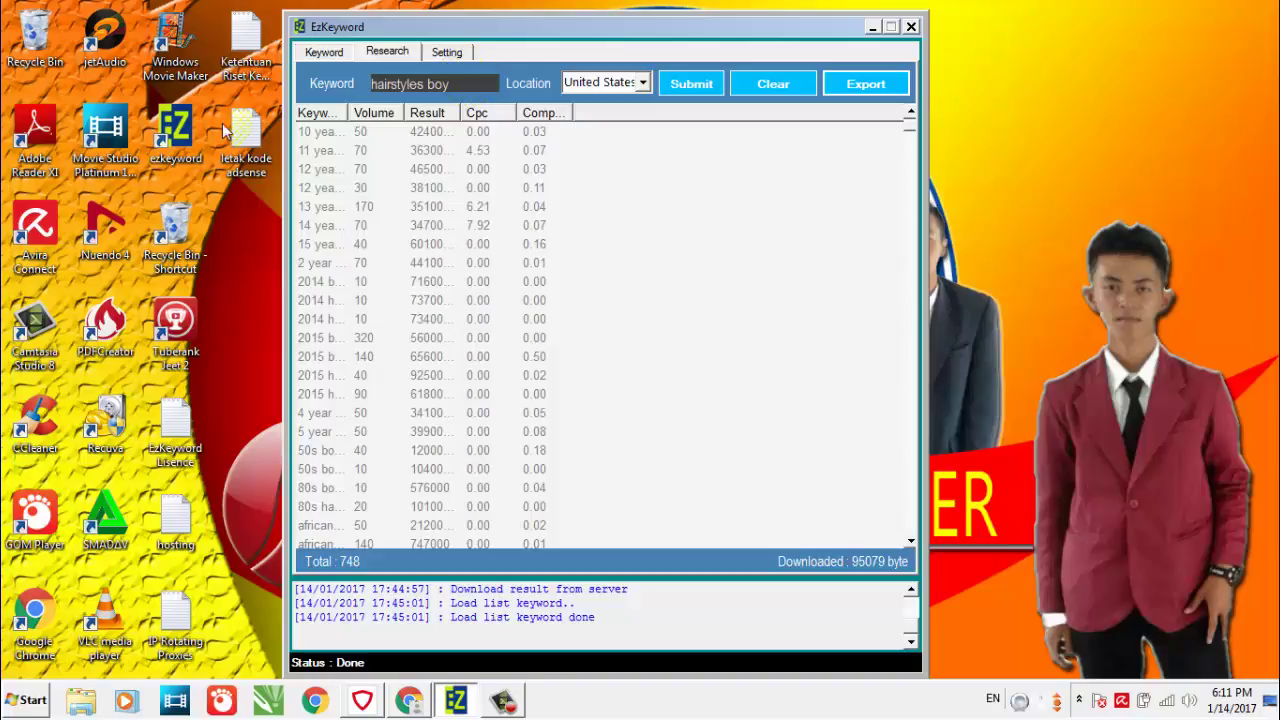
# Step: Import the file Export-Research-hairstyles boy-14-01-2017 from the export folder into EzKeyword's keyword list
pyautogui.click(323, 54)
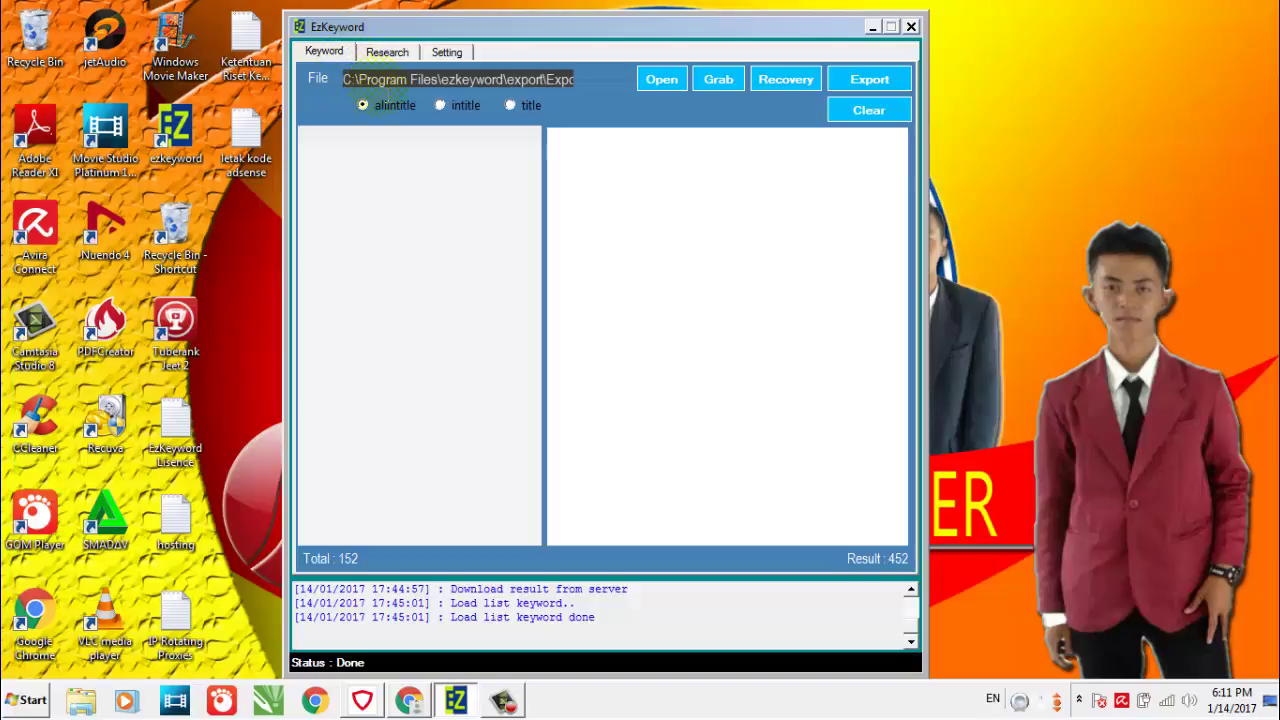
pyautogui.click(660, 80)
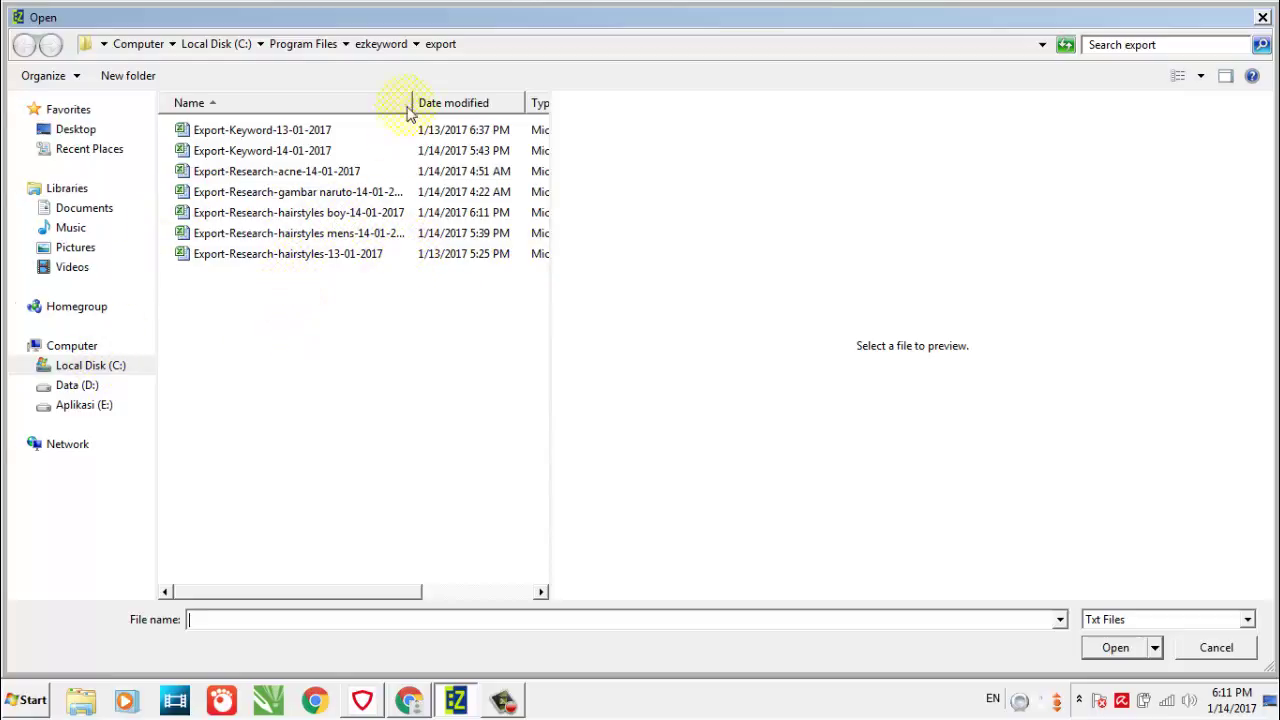
pyautogui.moveTo(424, 110); pyautogui.dragTo(303, 104)
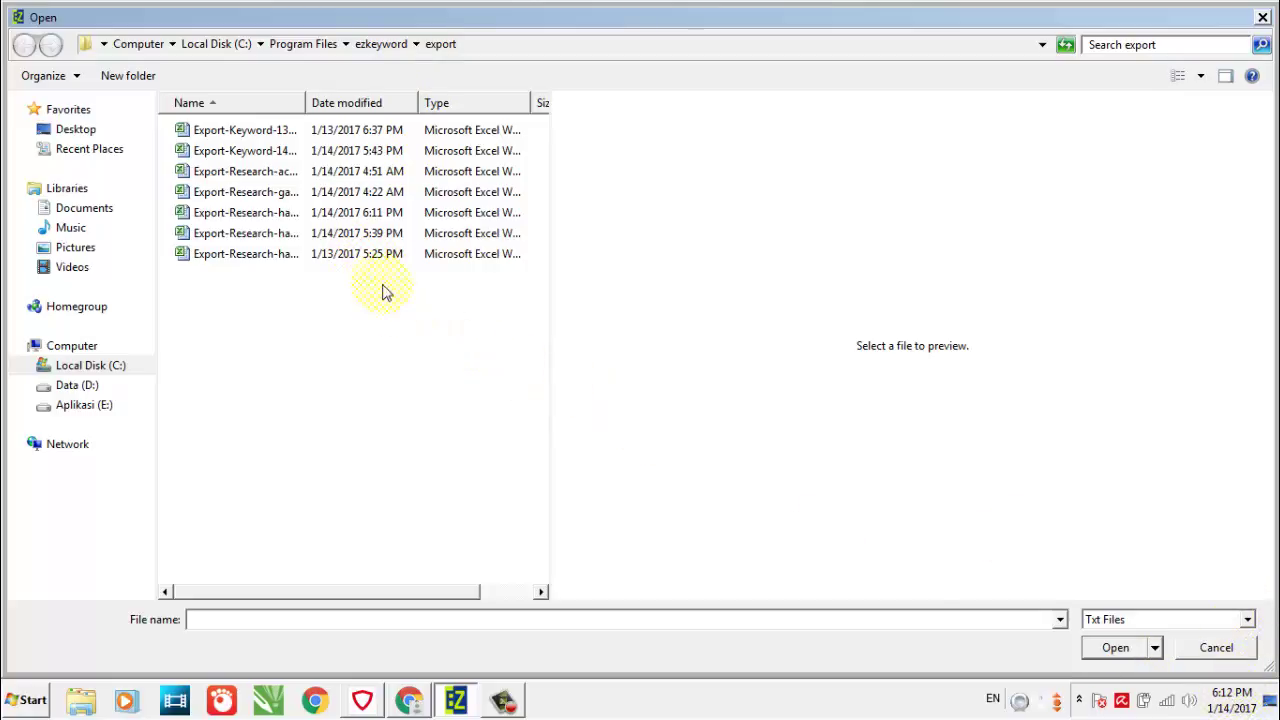
pyautogui.click(238, 218)
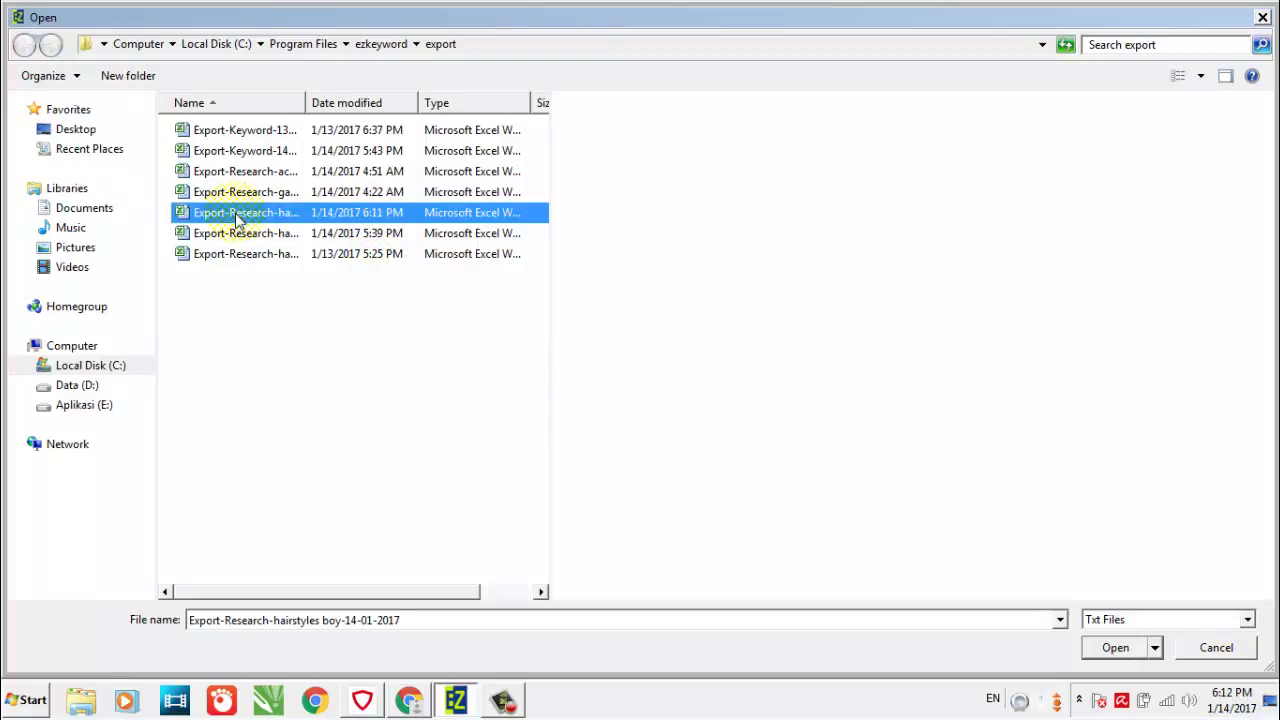
pyautogui.click(238, 218)
pyautogui.click(331, 318)
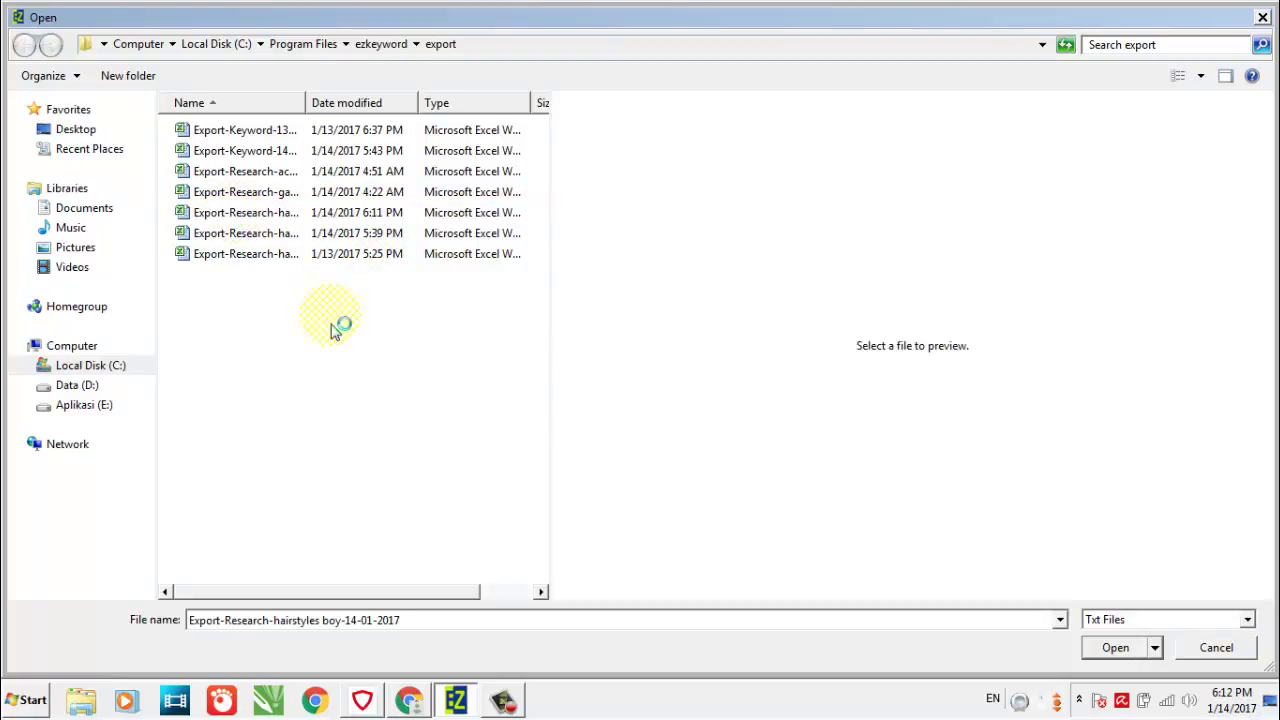
pyautogui.click(268, 229)
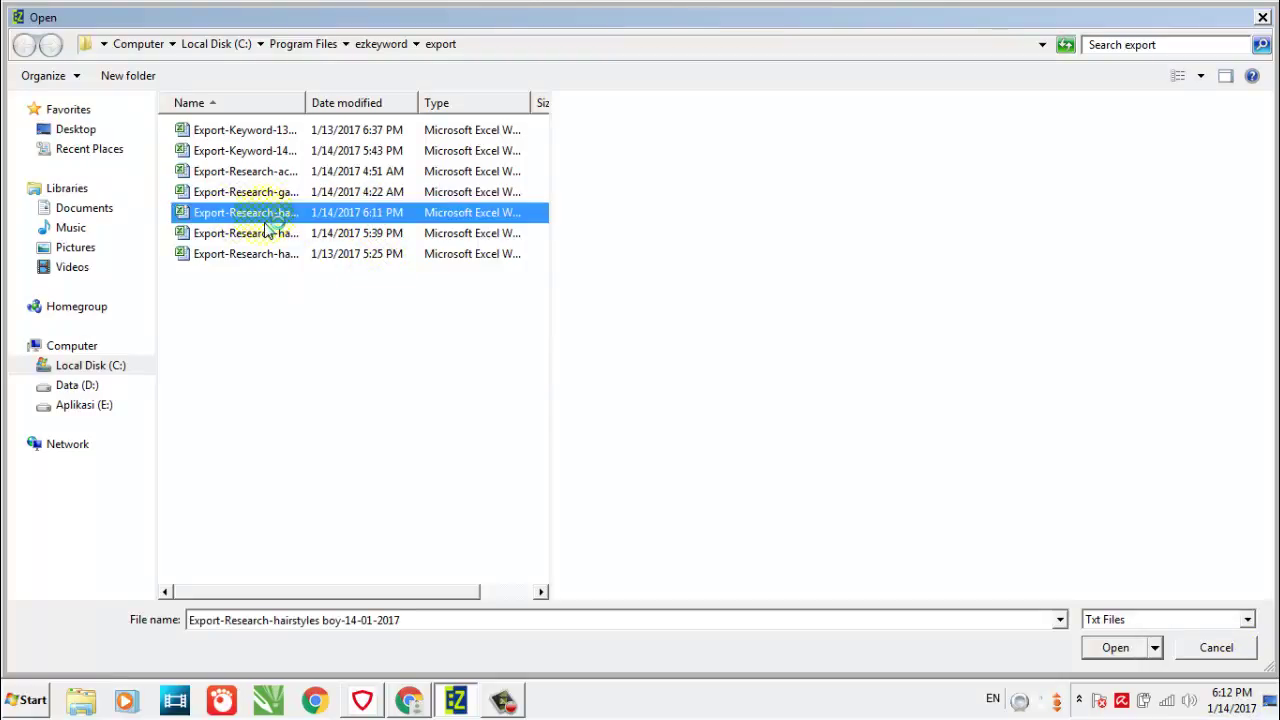
pyautogui.click(1121, 656)
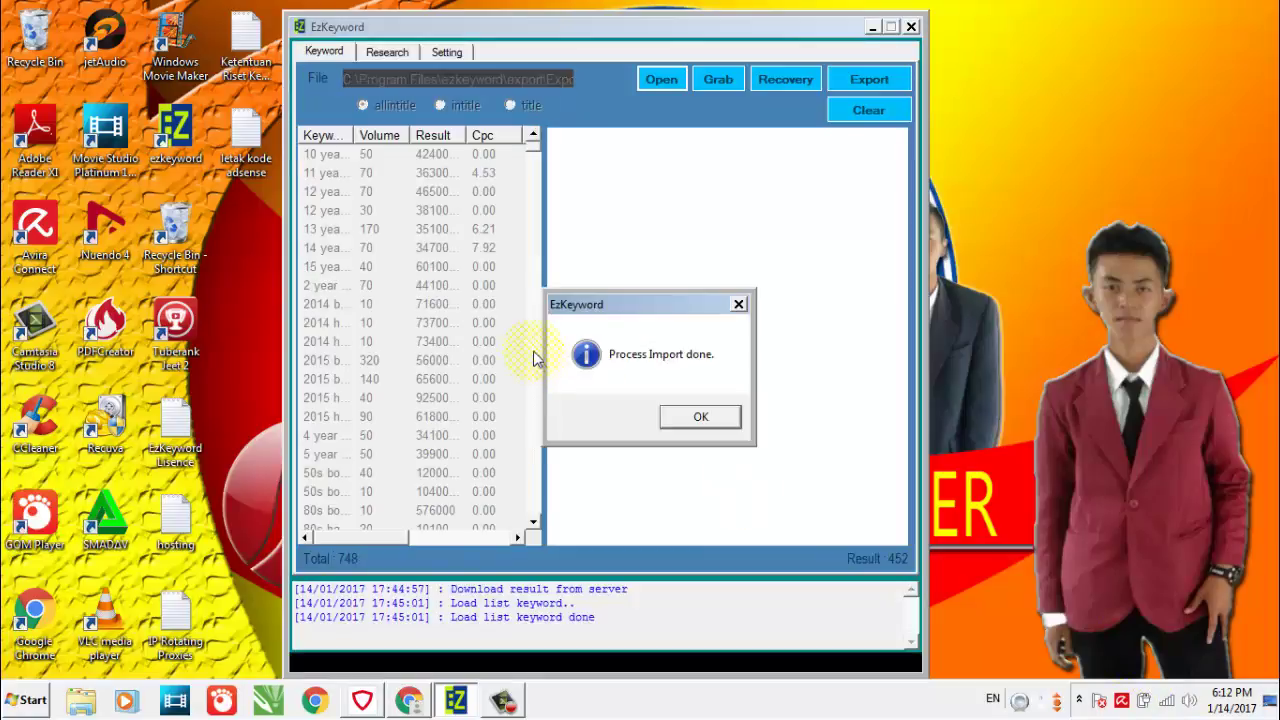
pyautogui.click(720, 428)
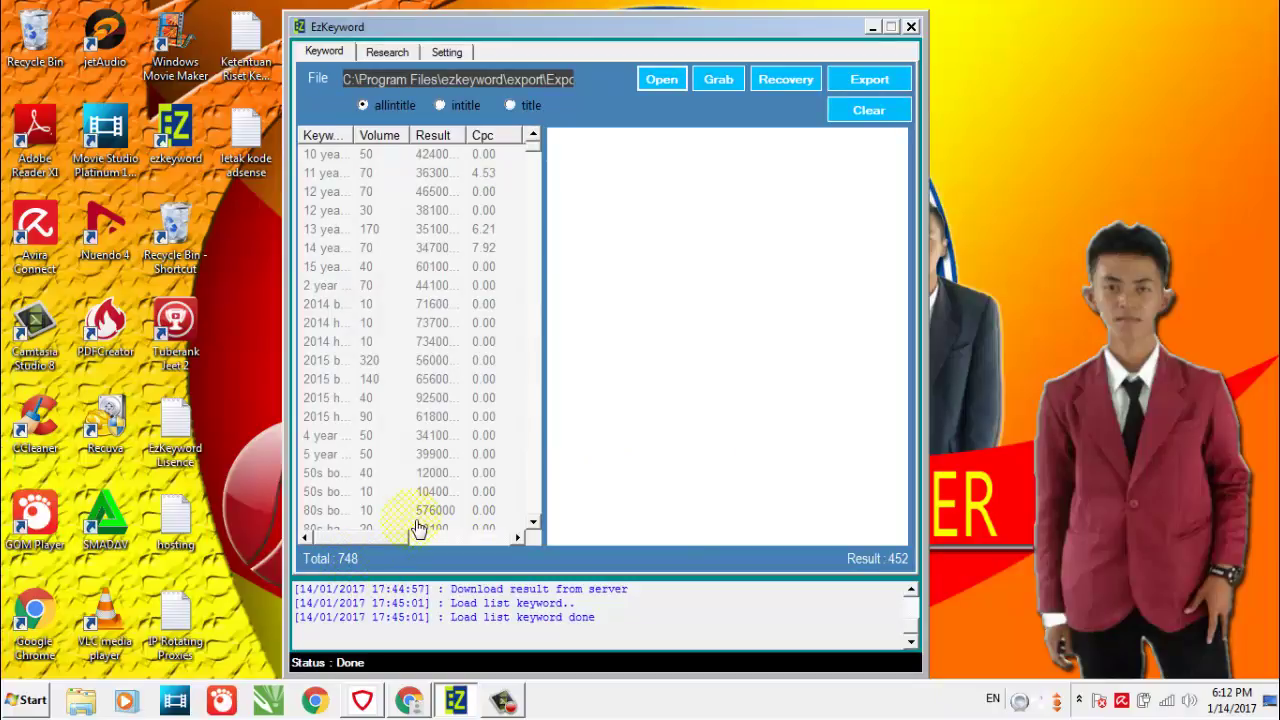
pyautogui.click(387, 52)
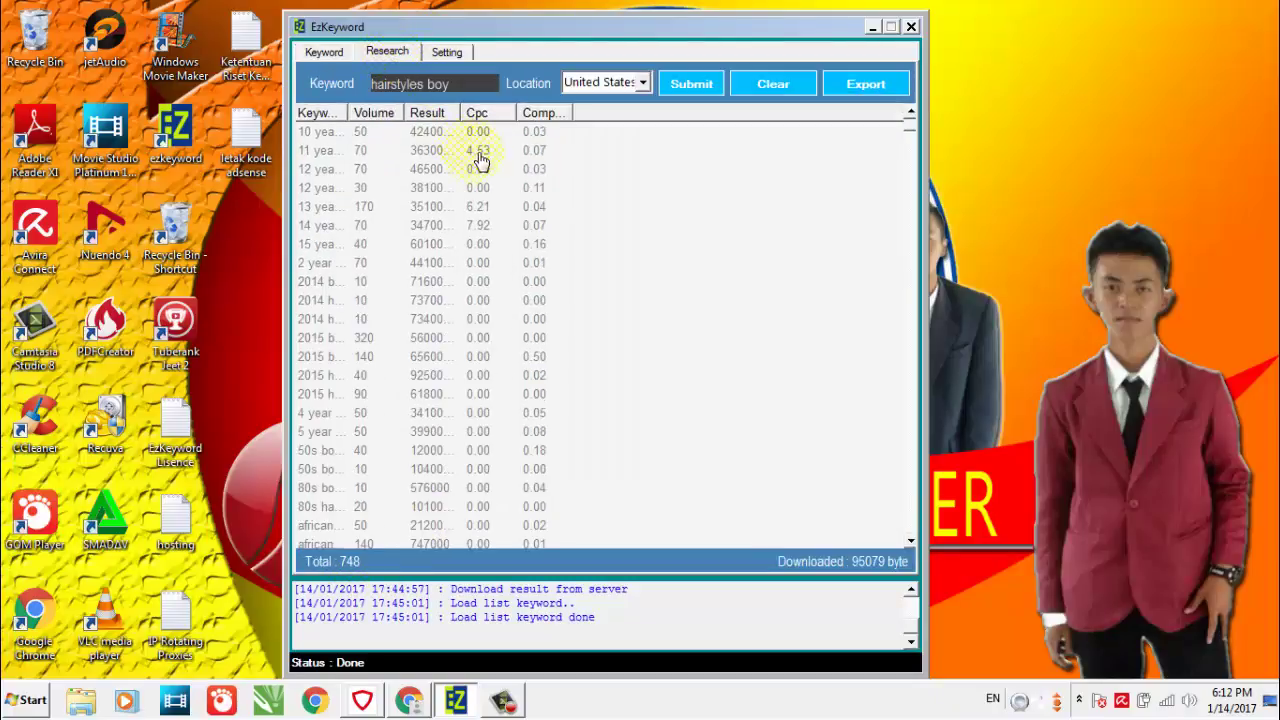
pyautogui.click(324, 52)
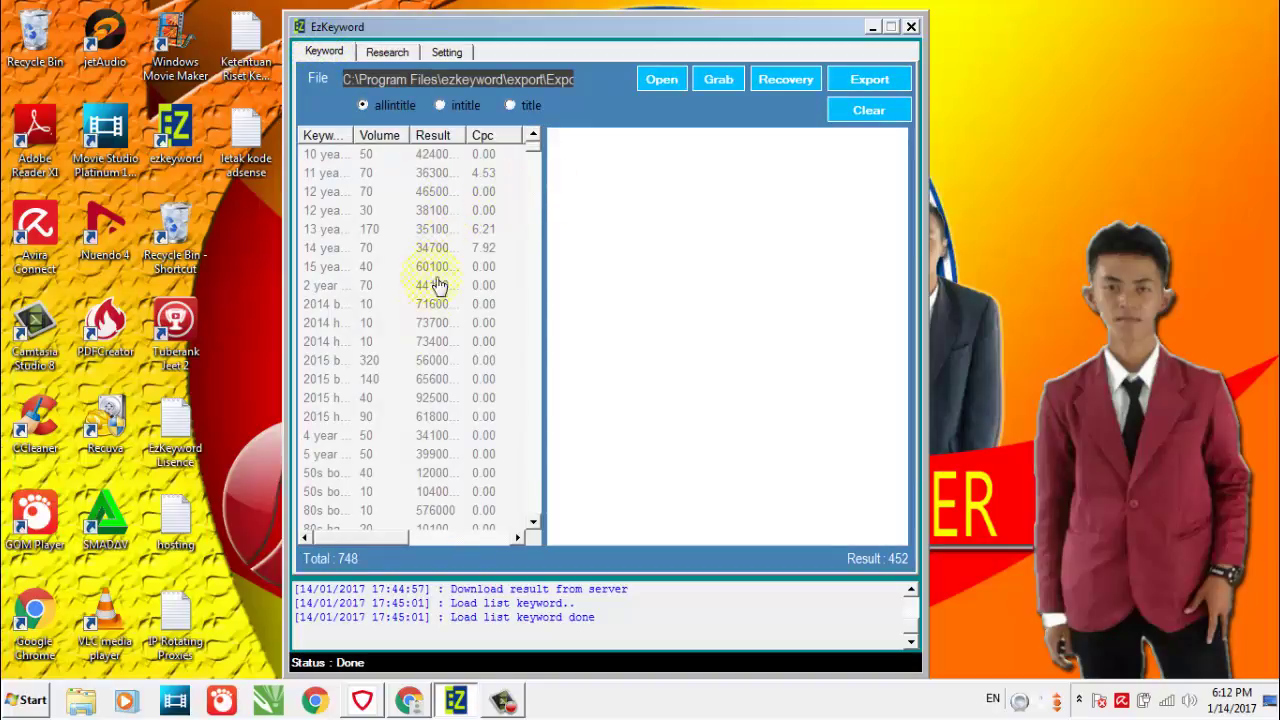
pyautogui.moveTo(535, 153); pyautogui.dragTo(533, 125)
# Step: Save EzKeyword's delay, proxy and error settings as they are and return to the imported keyword list
pyautogui.click(441, 53)
pyautogui.click(470, 300)
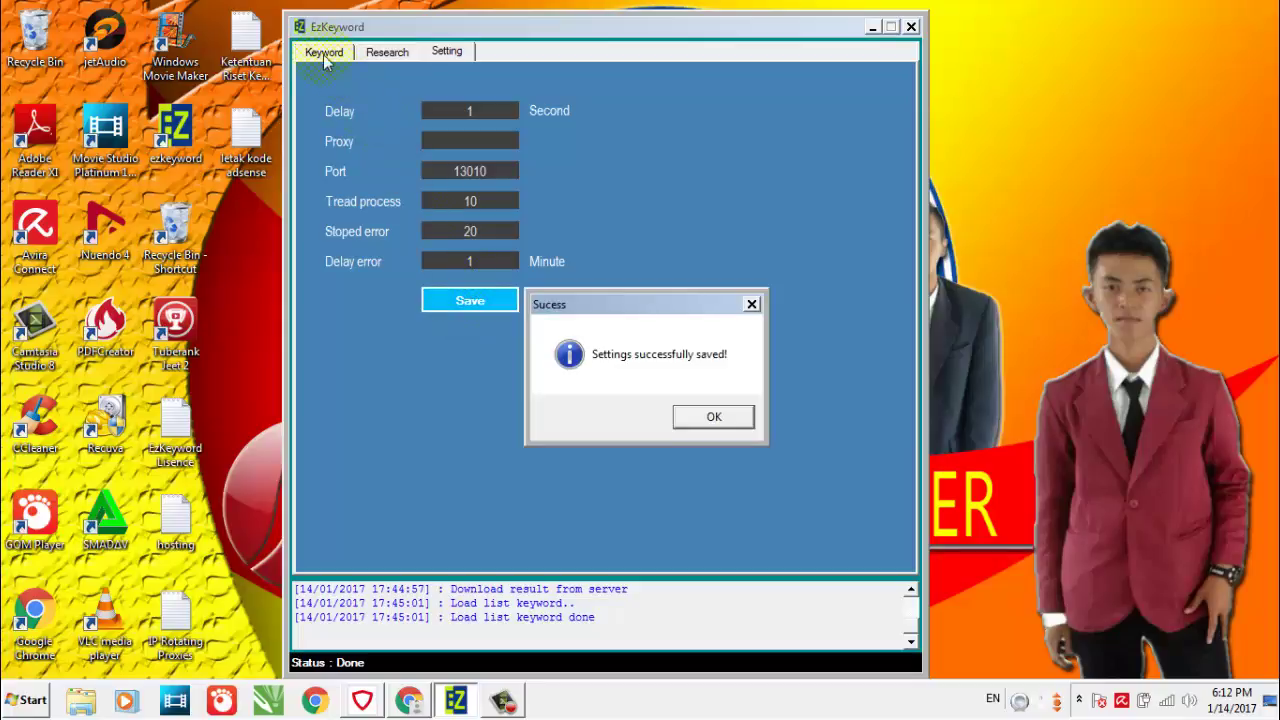
pyautogui.click(714, 417)
pyautogui.click(330, 55)
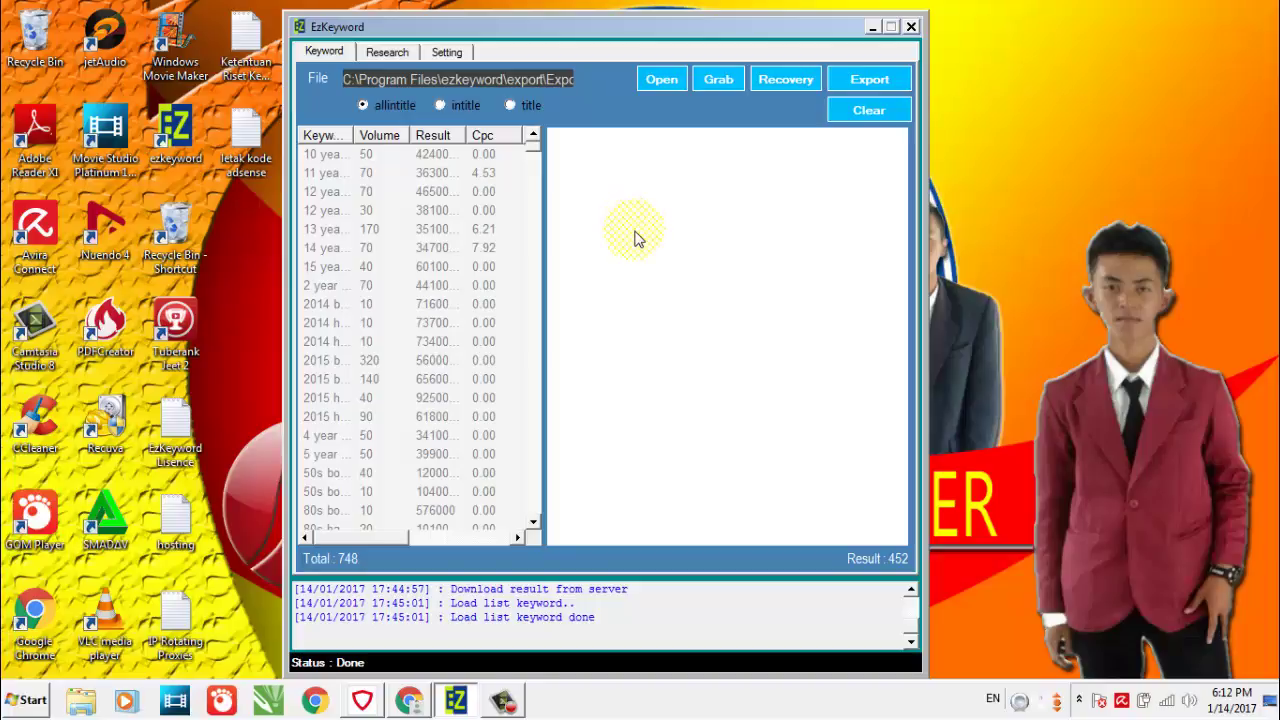
# Step: Start grabbing the allintitle results for the imported keywords
pyautogui.click(727, 91)
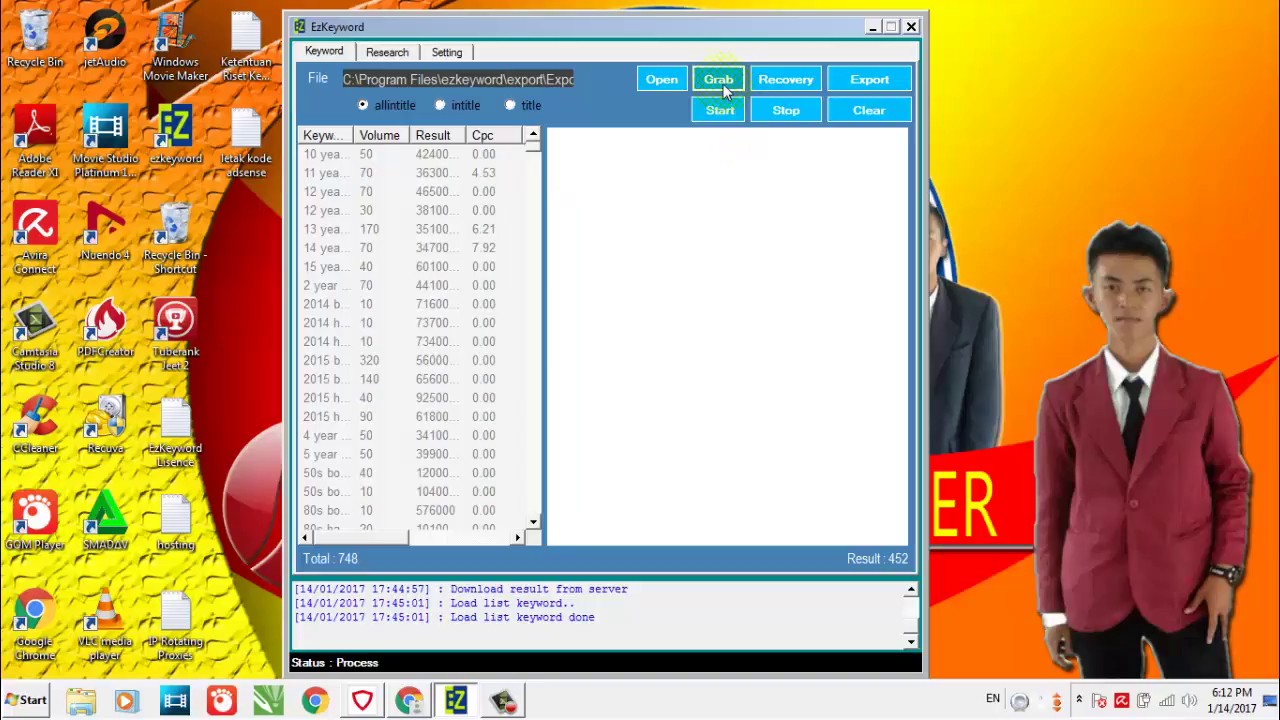
pyautogui.click(727, 112)
pyautogui.click(719, 118)
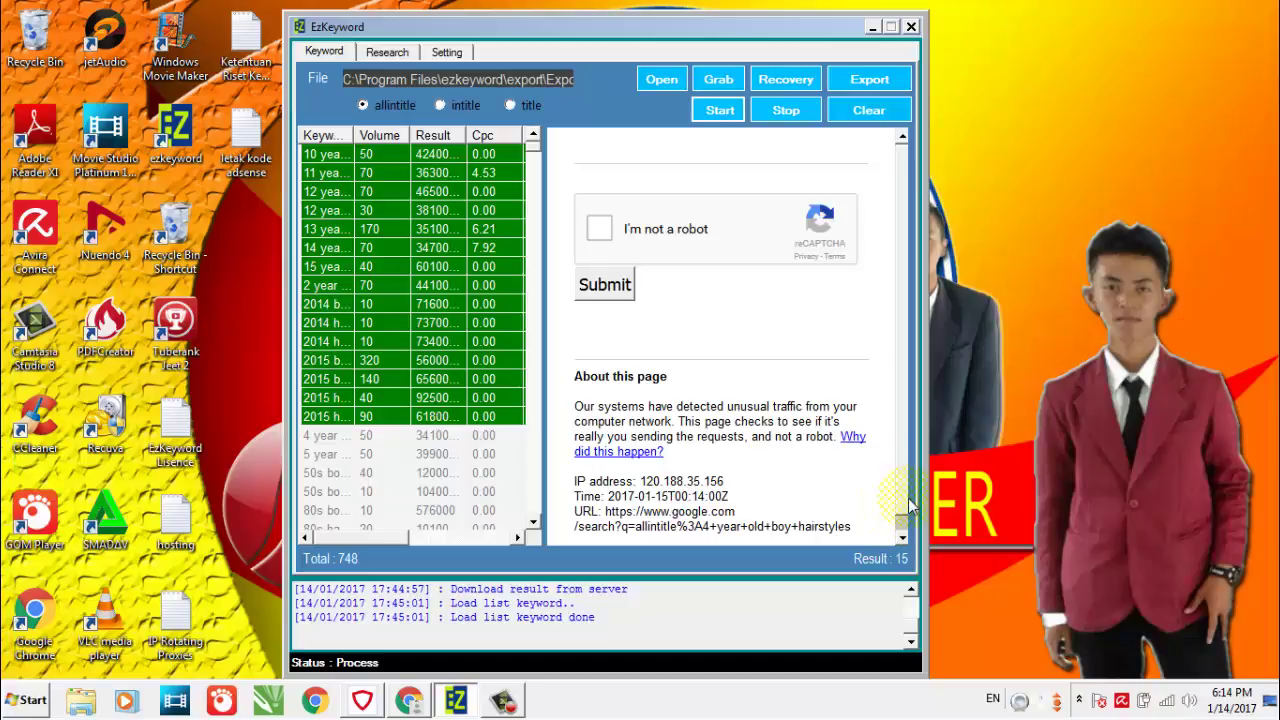
# Step: Complete the "I'm not a robot" check by selecting the three store front images, verify them and submit the page to resume grabbing
pyautogui.click(602, 235)
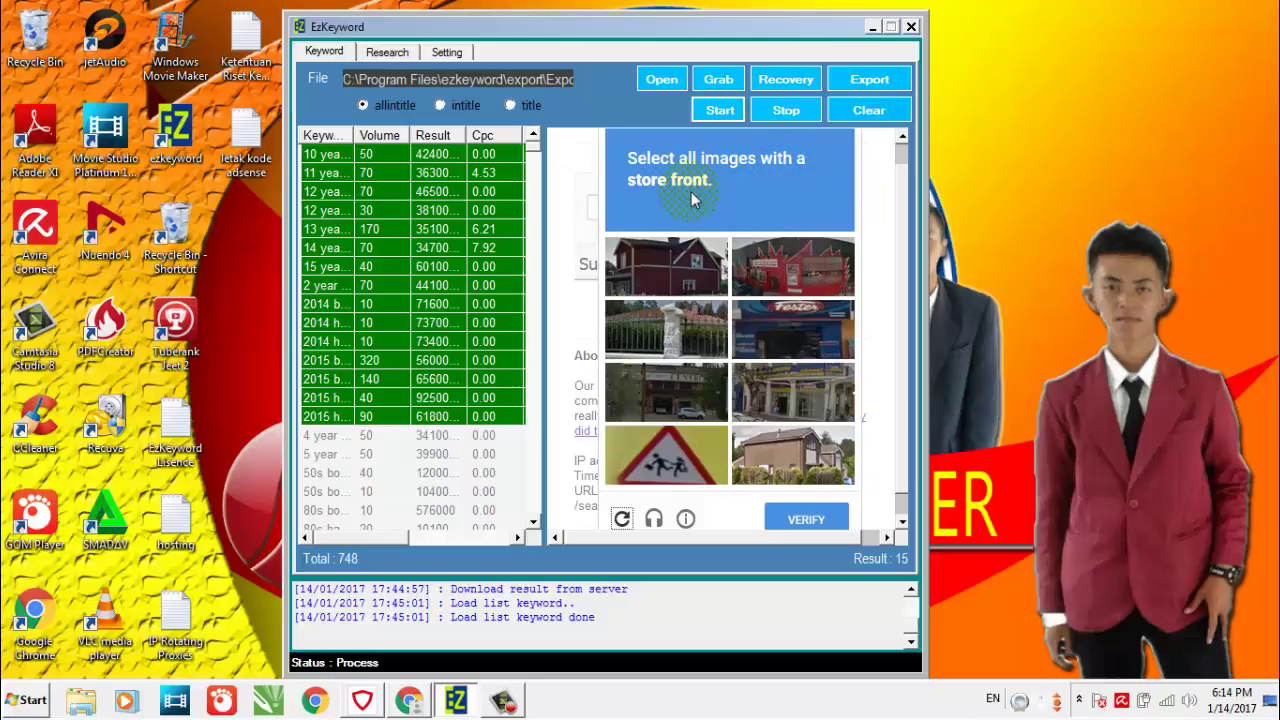
pyautogui.click(816, 321)
pyautogui.click(809, 262)
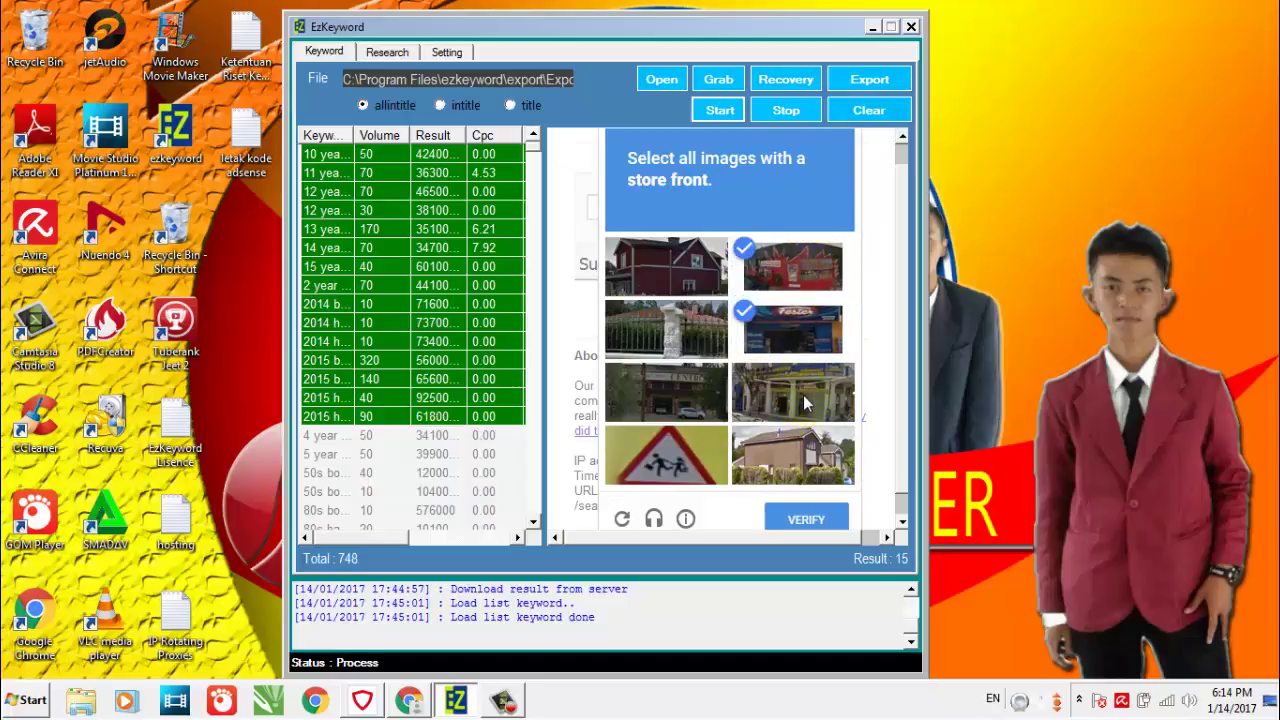
pyautogui.click(783, 367)
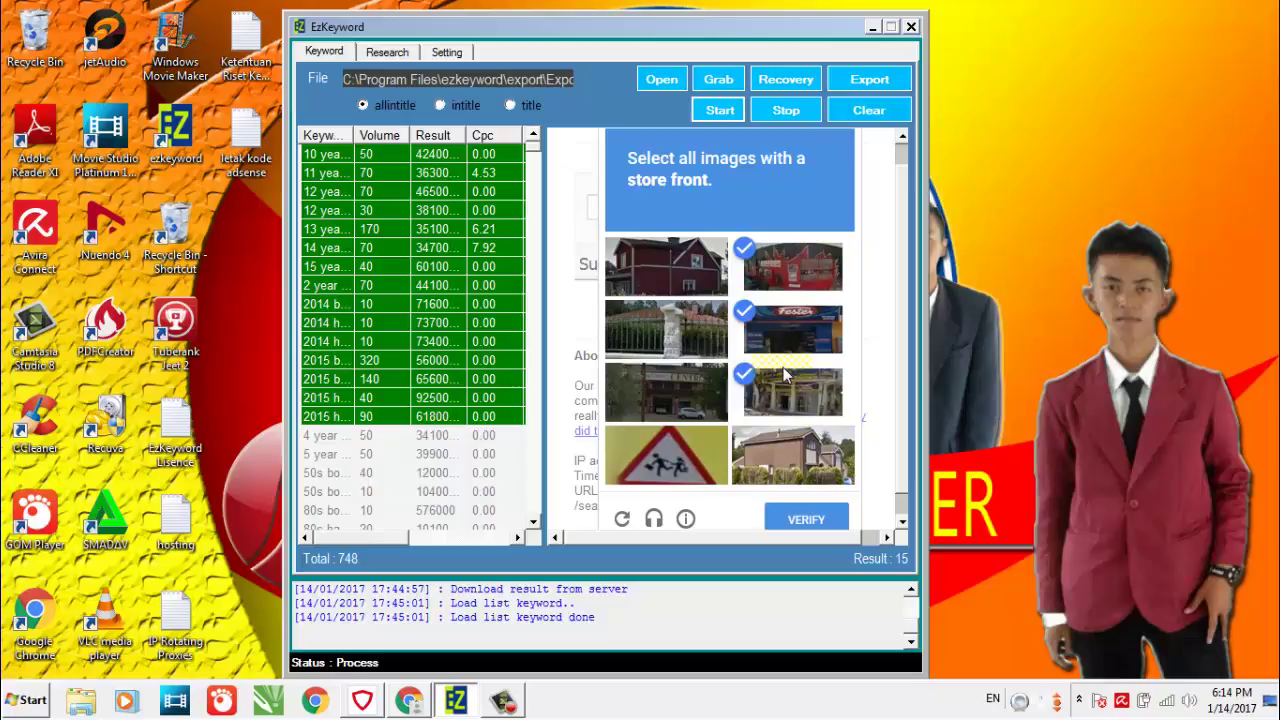
pyautogui.click(826, 521)
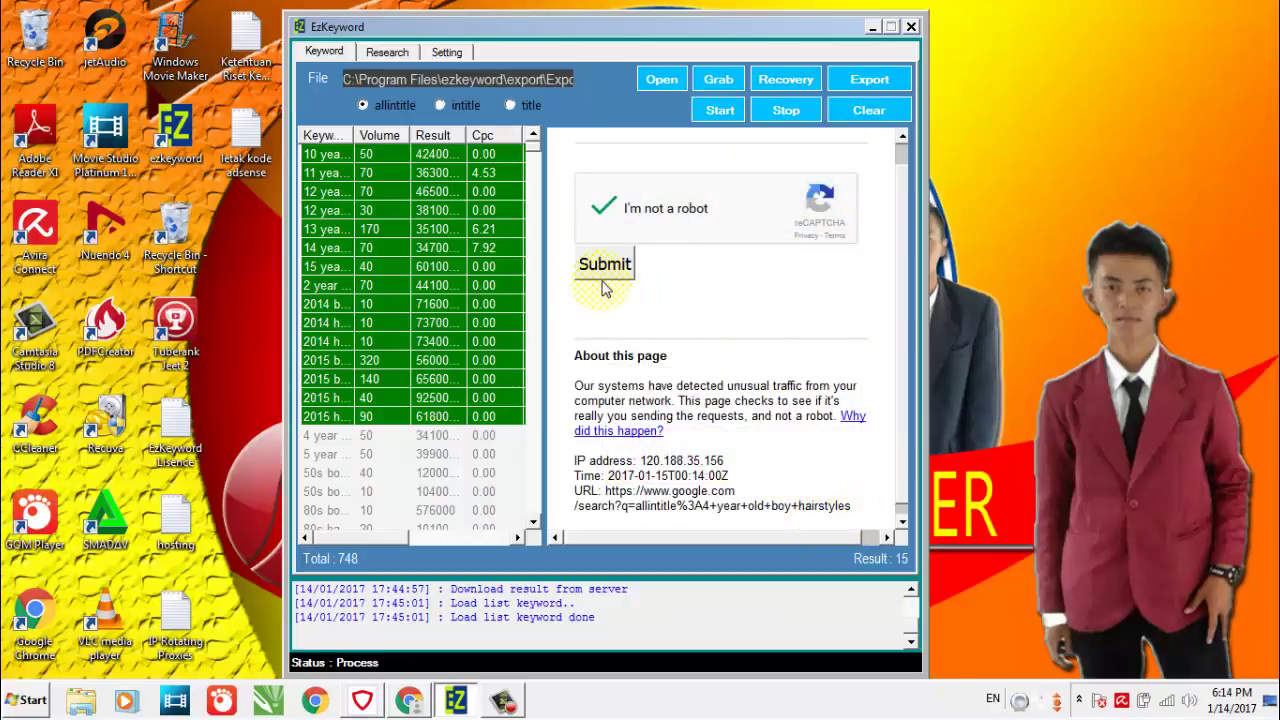
pyautogui.click(607, 274)
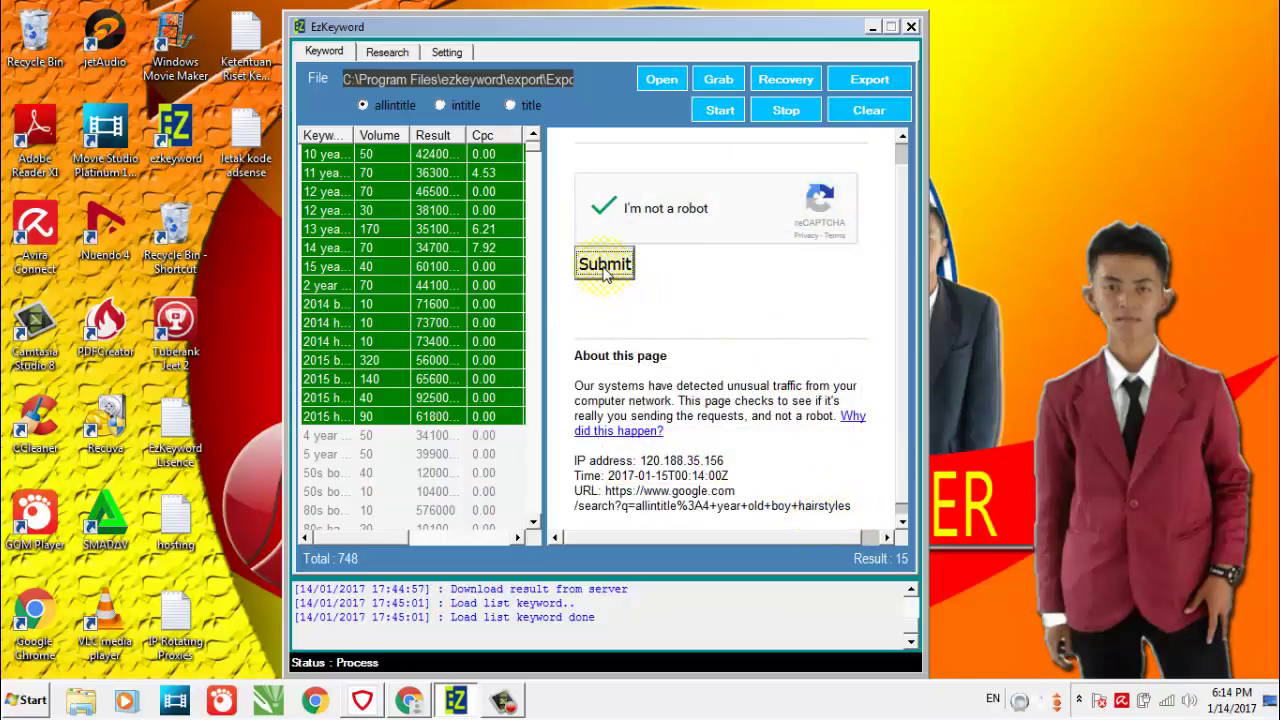
pyautogui.click(605, 272)
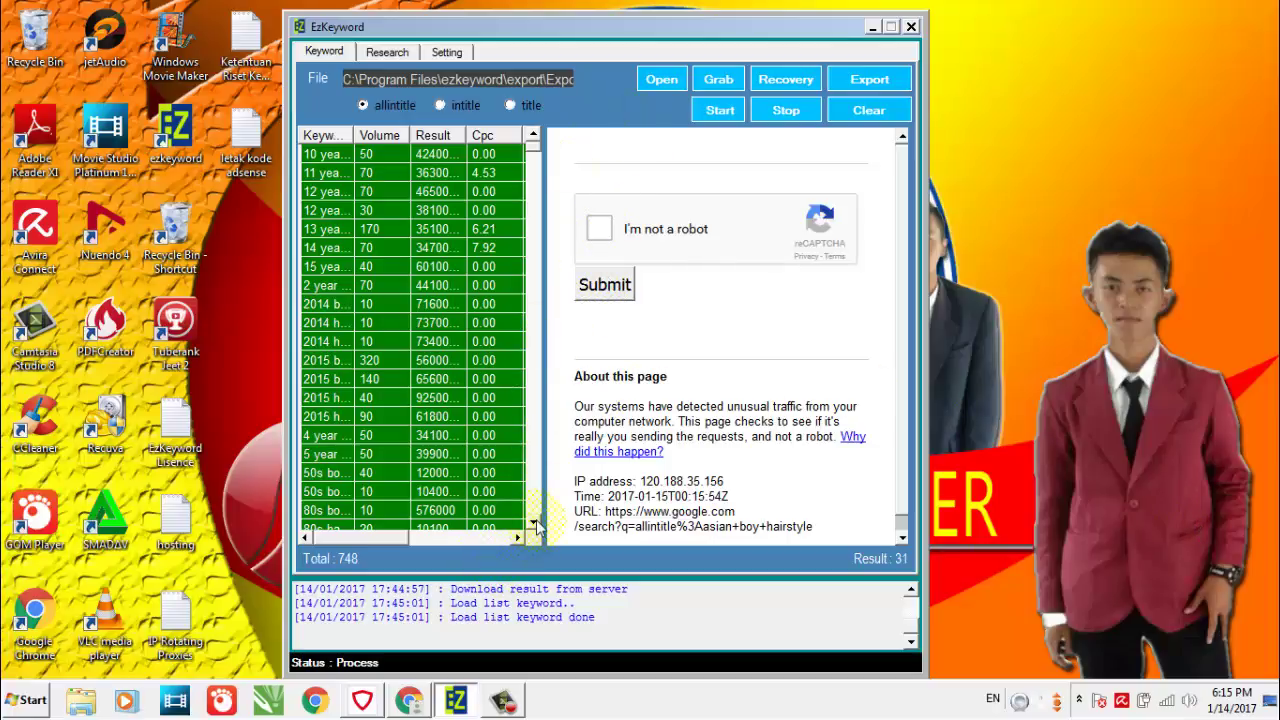
pyautogui.moveTo(535, 524); pyautogui.dragTo(535, 527)
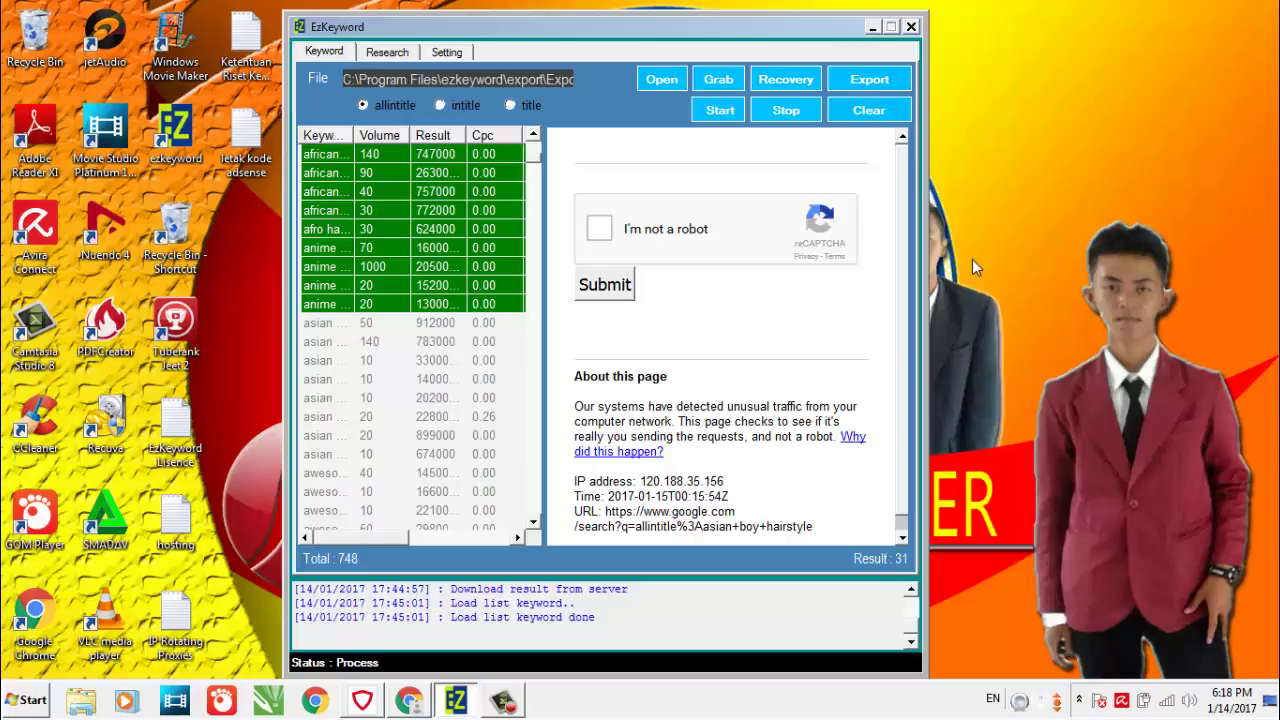
pyautogui.click(502, 708)
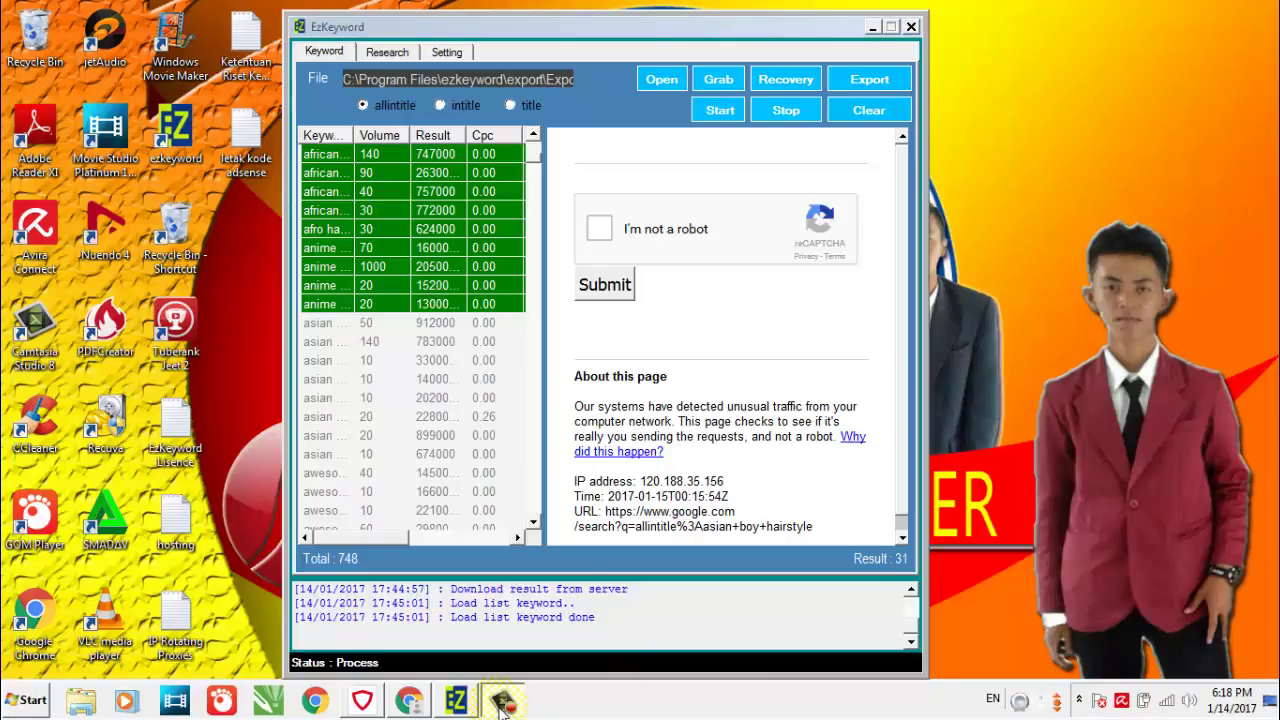